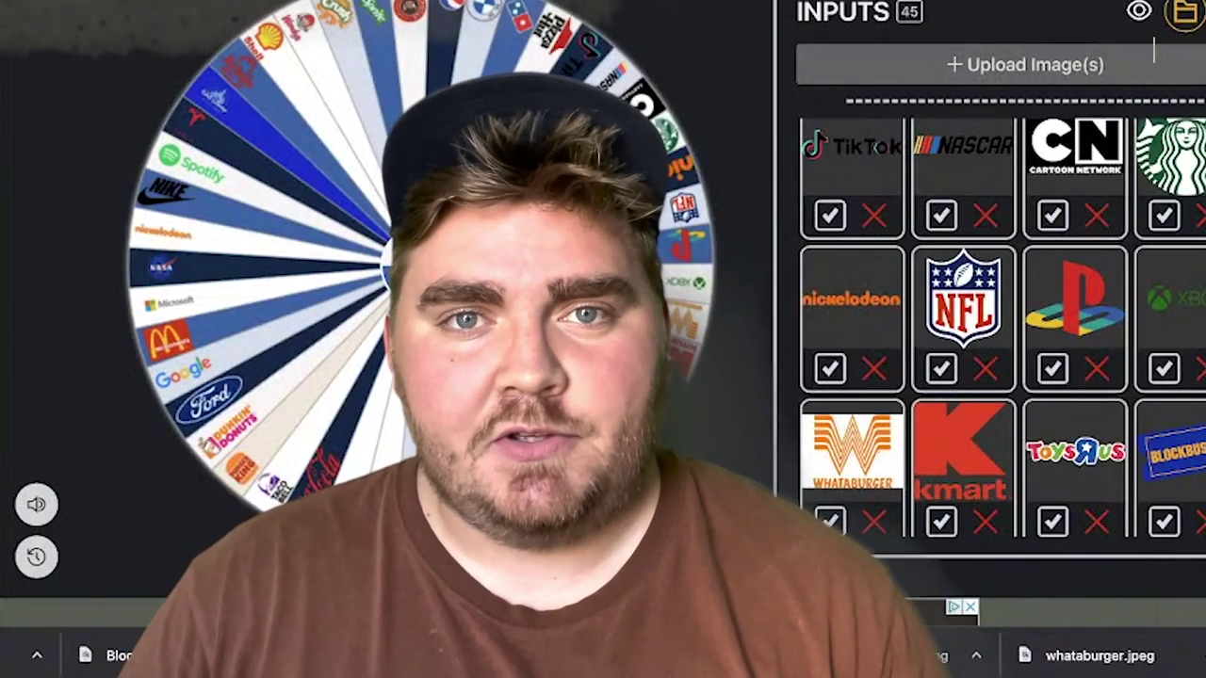
Step: Spin the picker wheel to land on Whataburger and browse the Linotype Univers 55 Roman page
key(ctrl+Return)
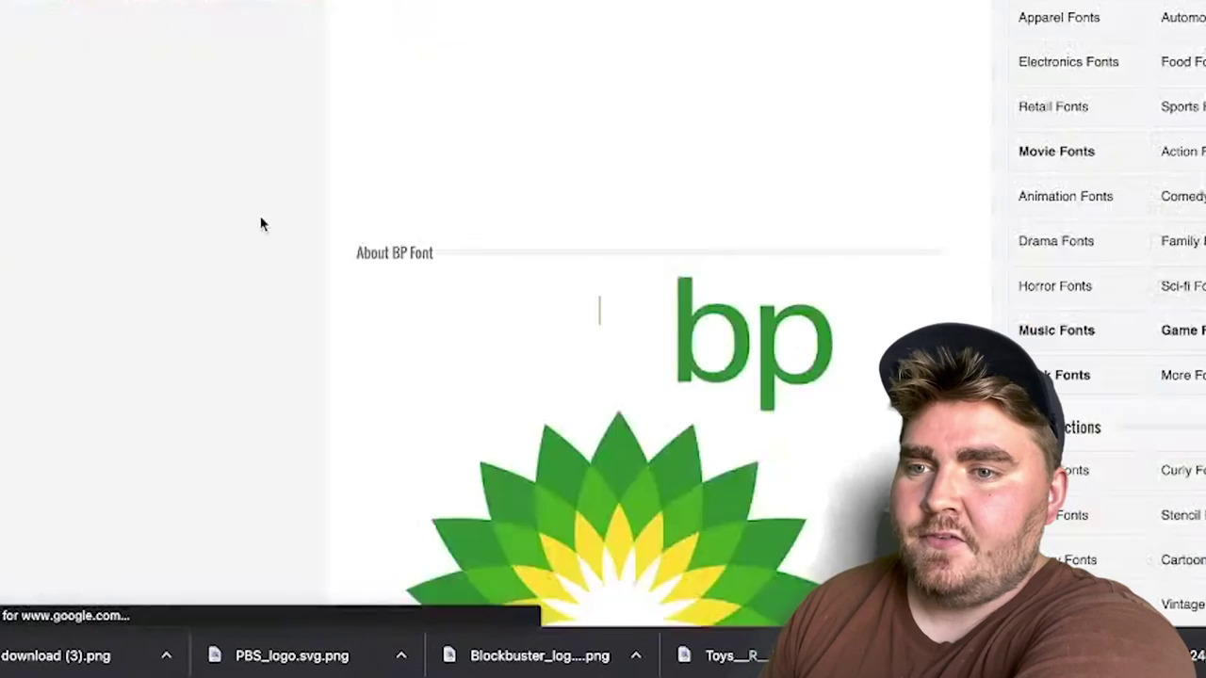
scroll(537, 356, down, 3)
scroll(537, 357, down, 4)
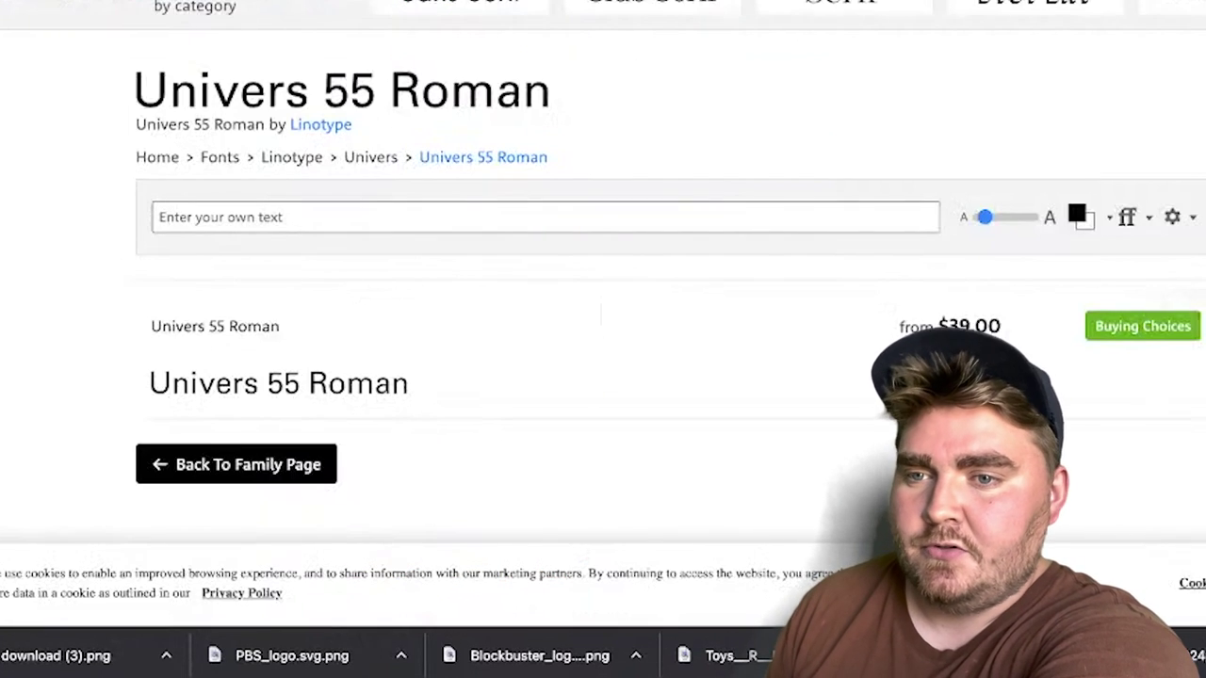
Step: Go back to the Univers 55 Roman results and open its Fontsgeek font page
key(alt+Left)
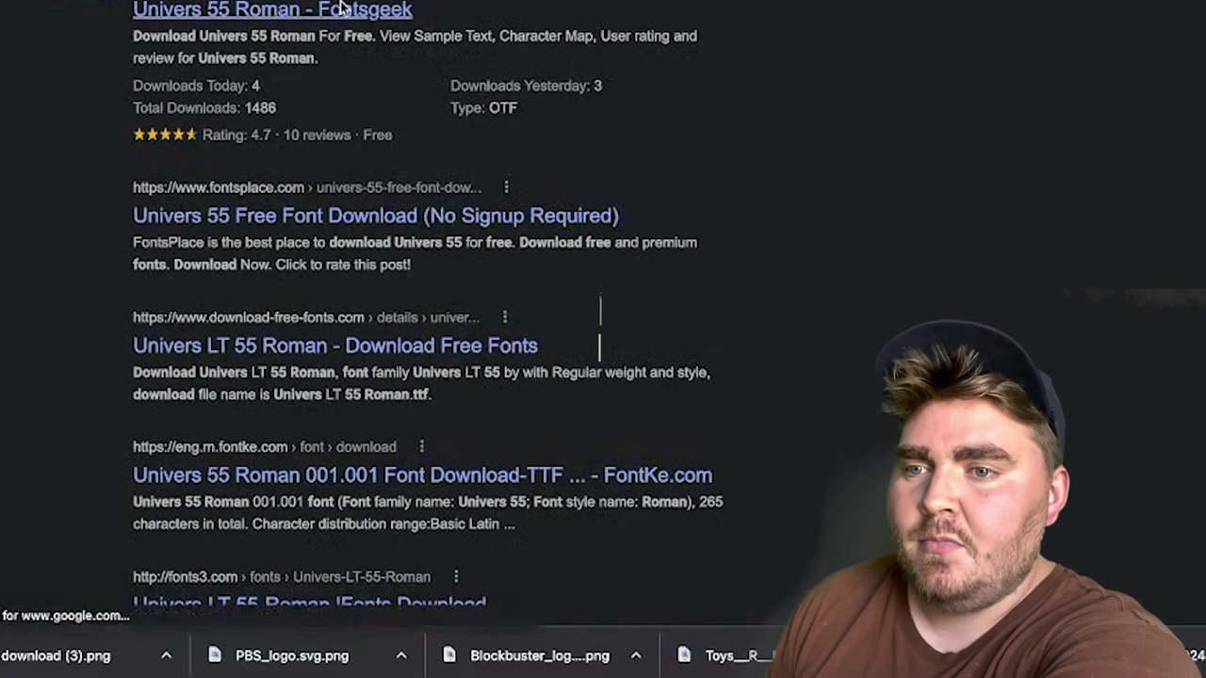
click(344, 7)
scroll(549, 331, down, 3)
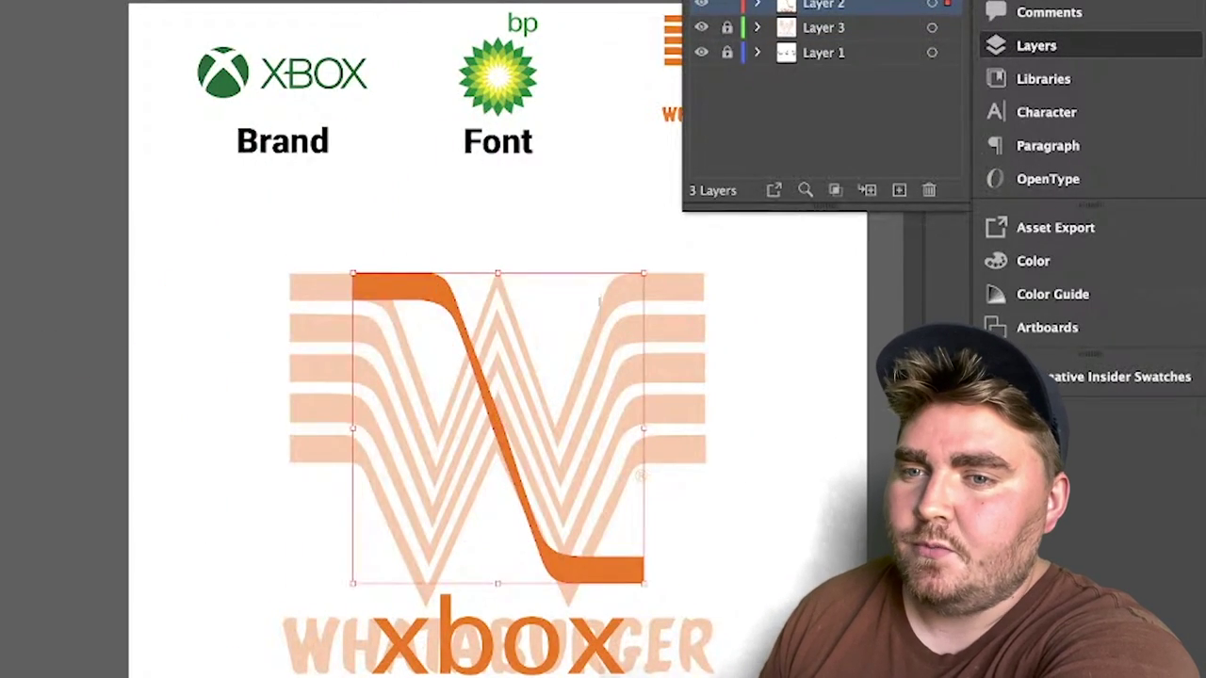
Step: Reflect a copy of the orange stroke, shorten it, and line up the broken stroke pieces
right_click(99, 237)
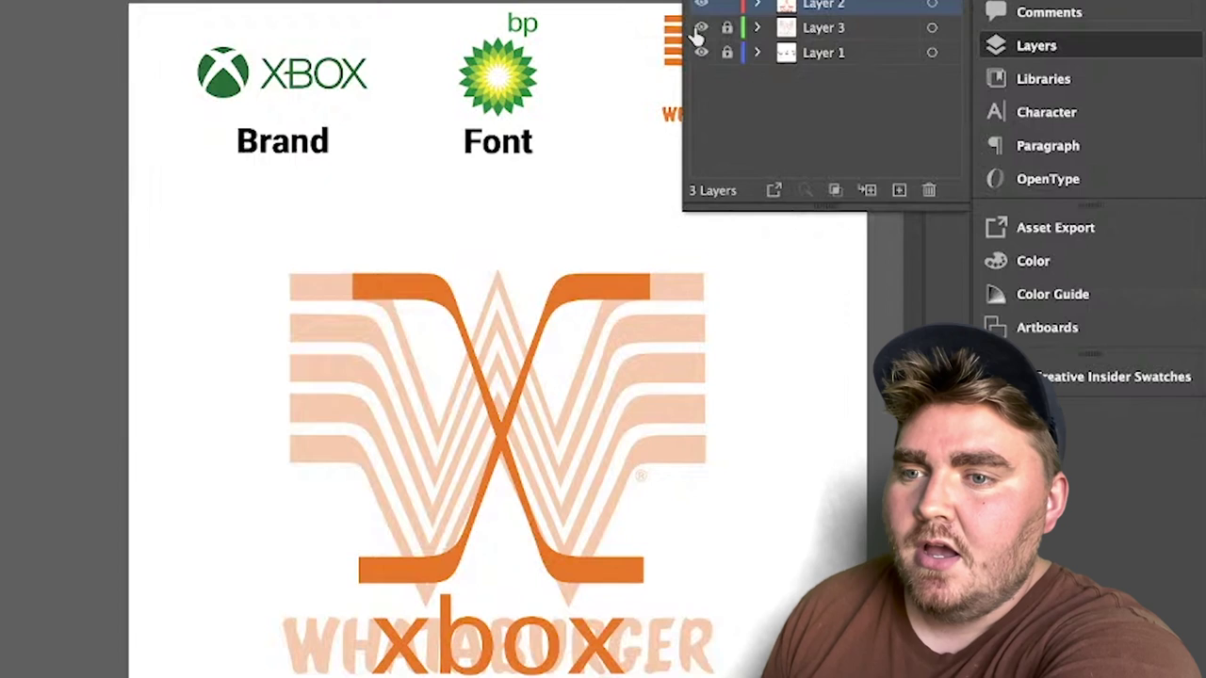
drag(644, 585, 636, 527)
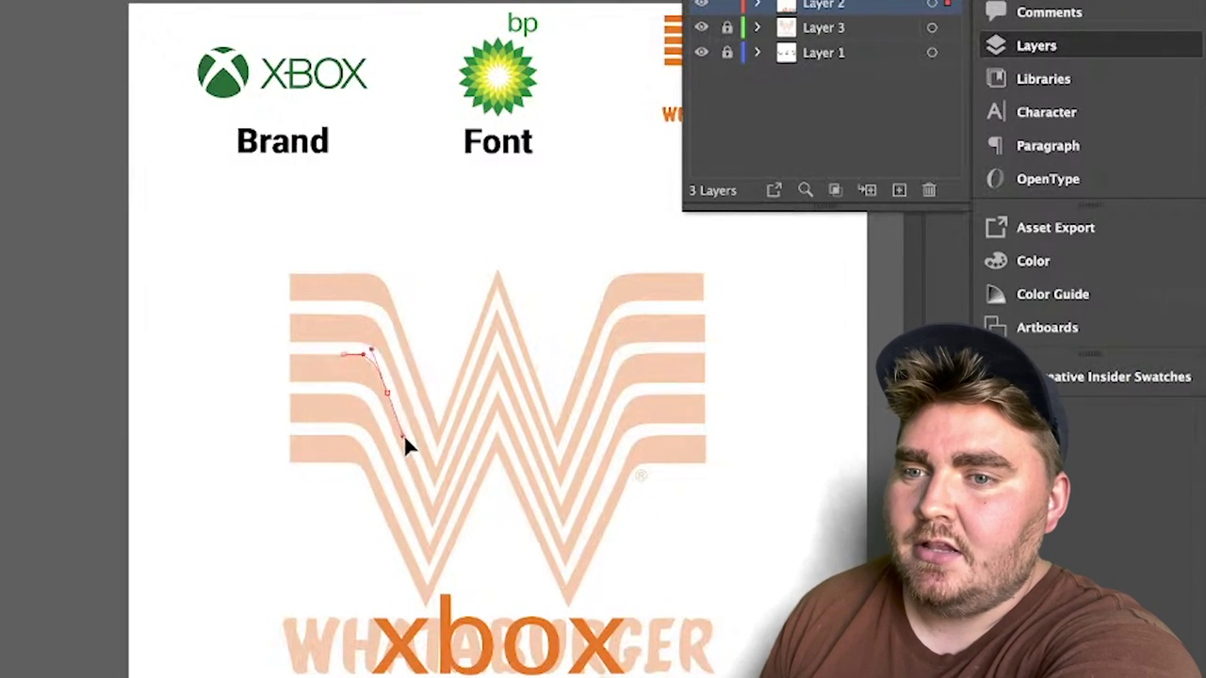
click(497, 480)
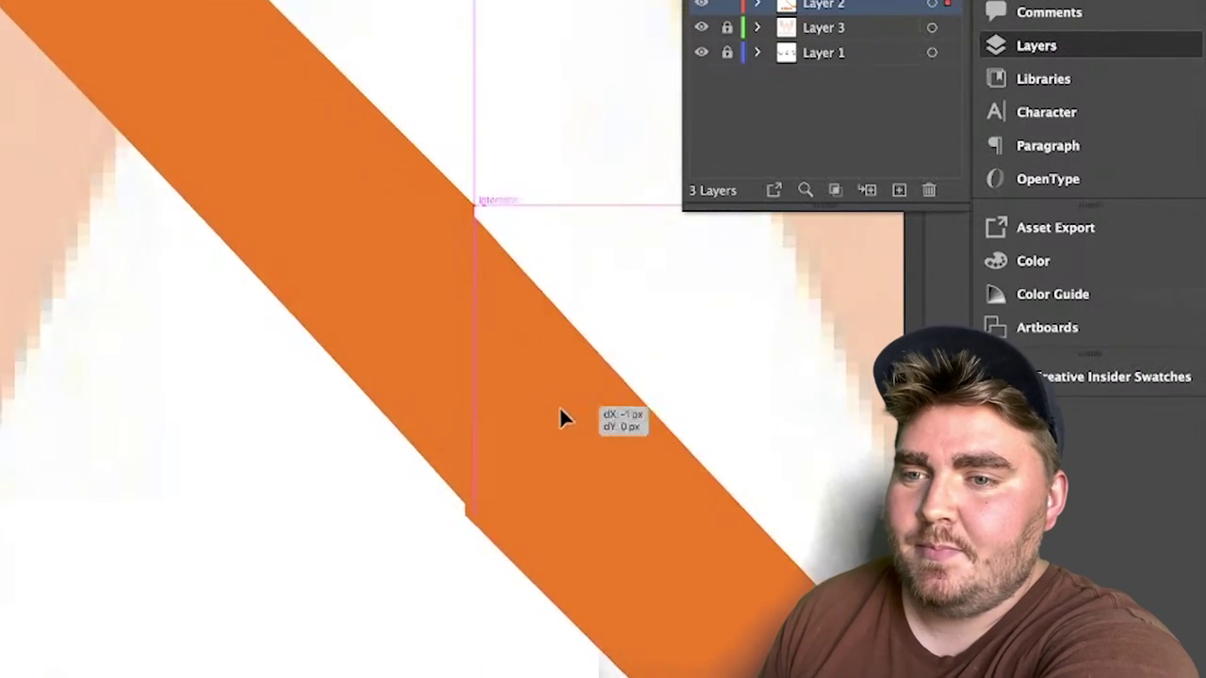
drag(559, 418, 560, 382)
drag(484, 520, 484, 520)
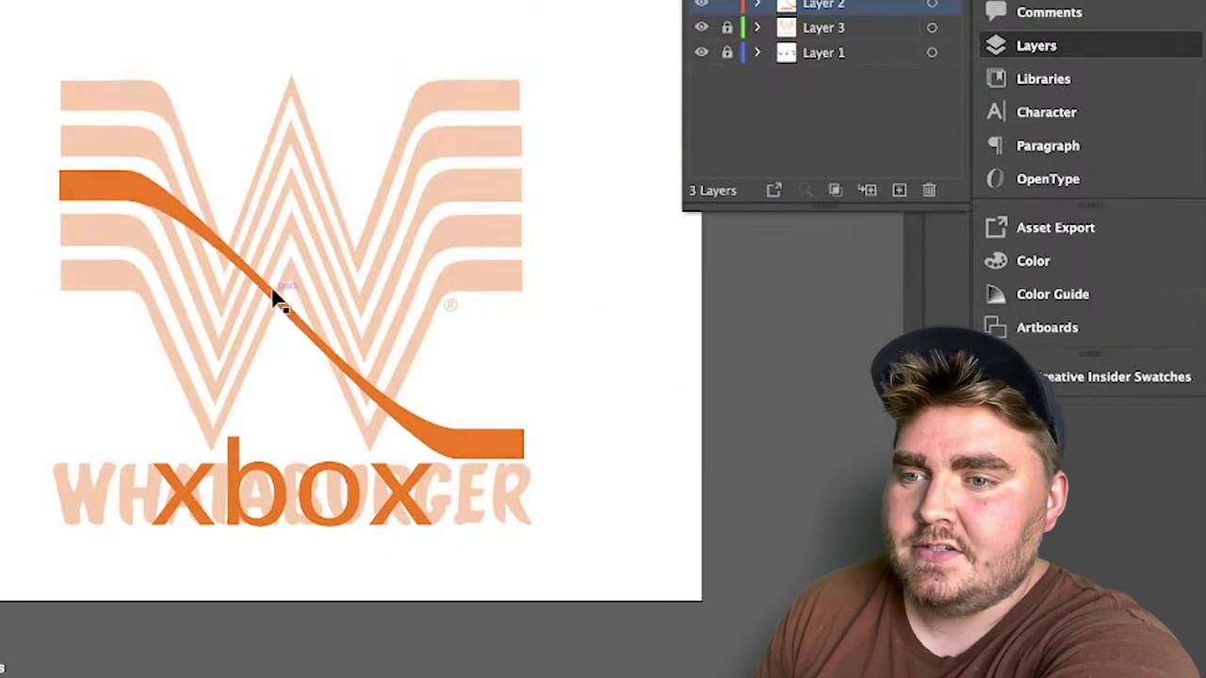
Step: Bend the orange bands into swooping curves that form the crossing arms of the X
drag(270, 296, 132, 185)
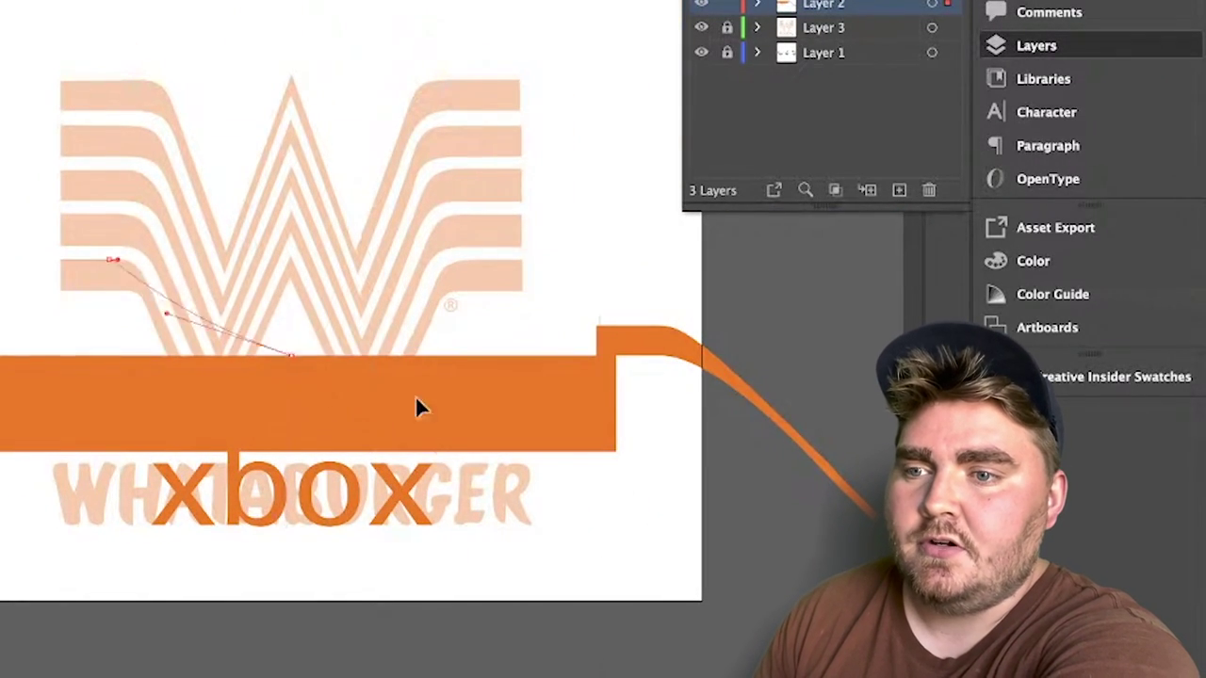
drag(417, 405, 65, 298)
key(super+equal)
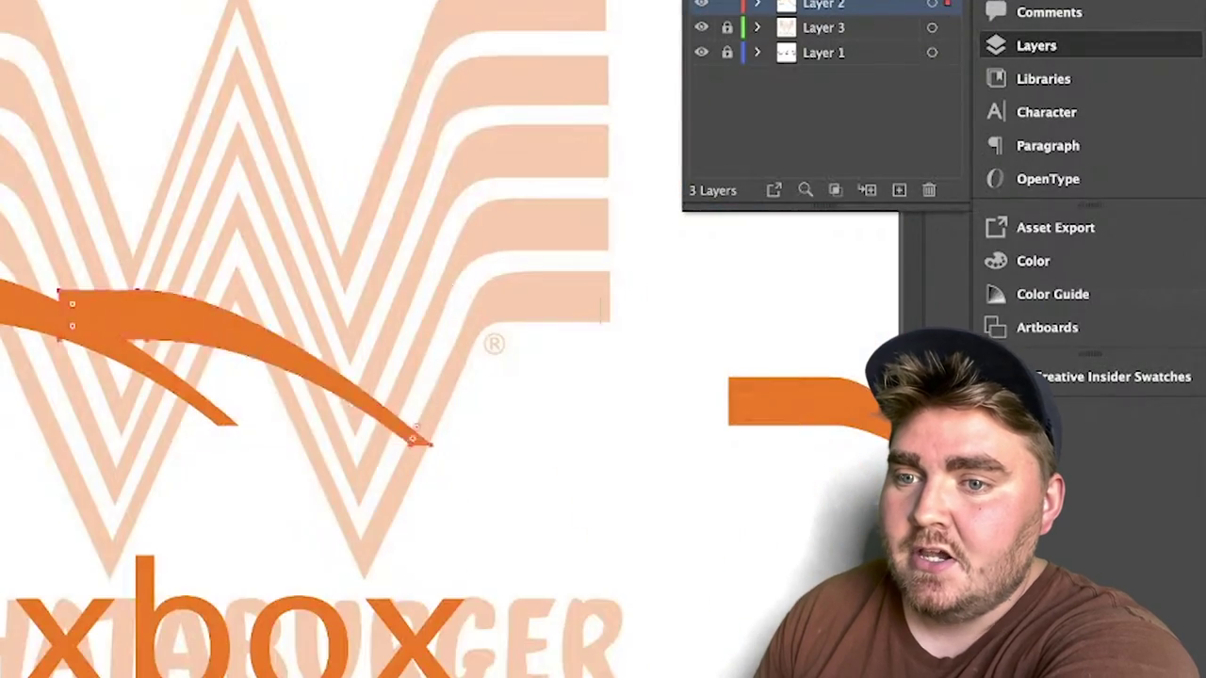
key(super+minus)
drag(443, 335, 556, 419)
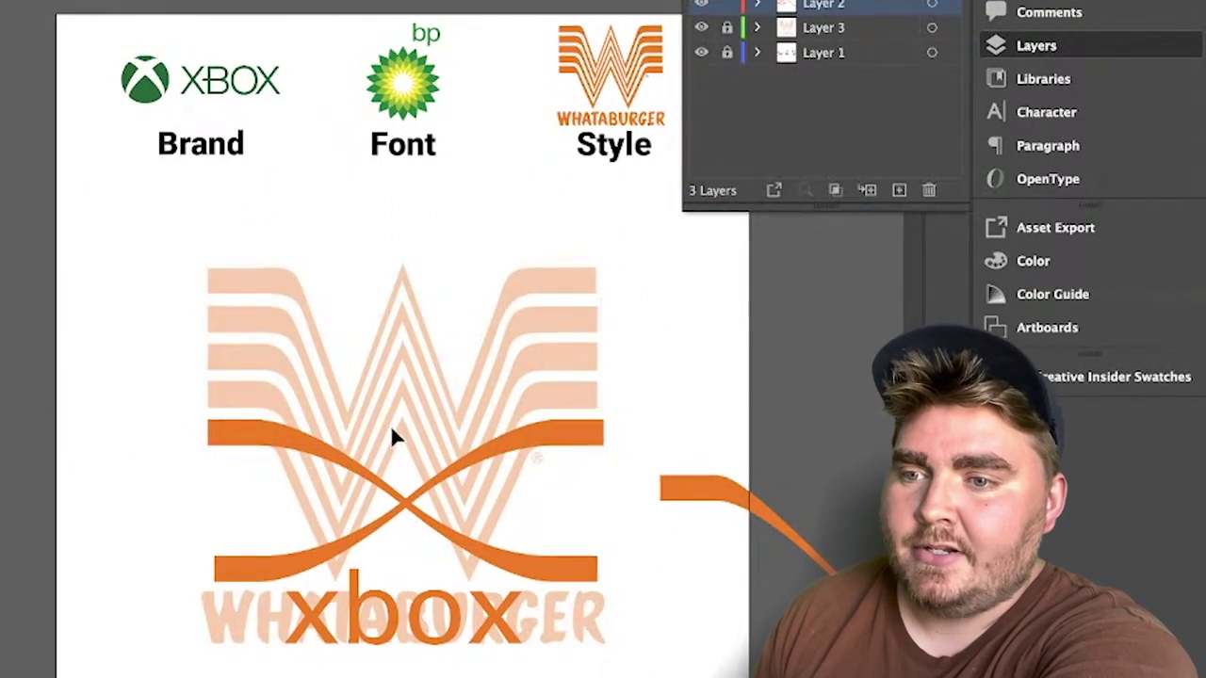
Step: Paste a copy of the X curves and pull the black curve's anchor into a V
key(super+v)
scroll(47, 523, up, 8)
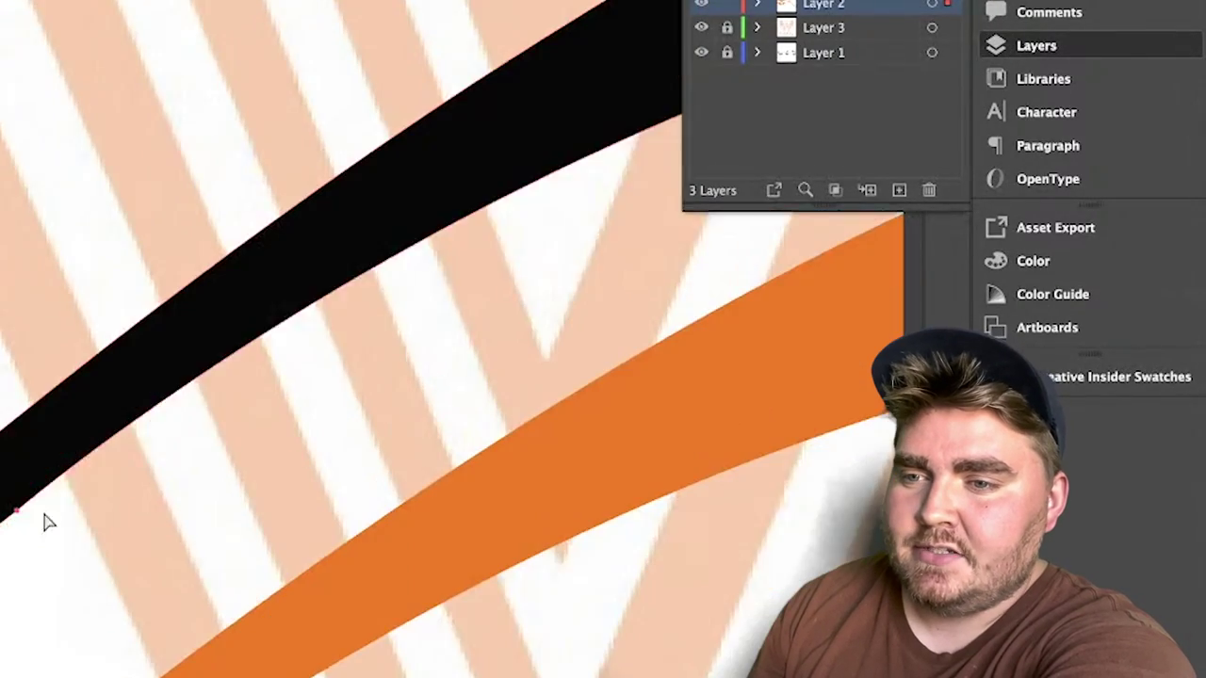
drag(47, 523, 27, 499)
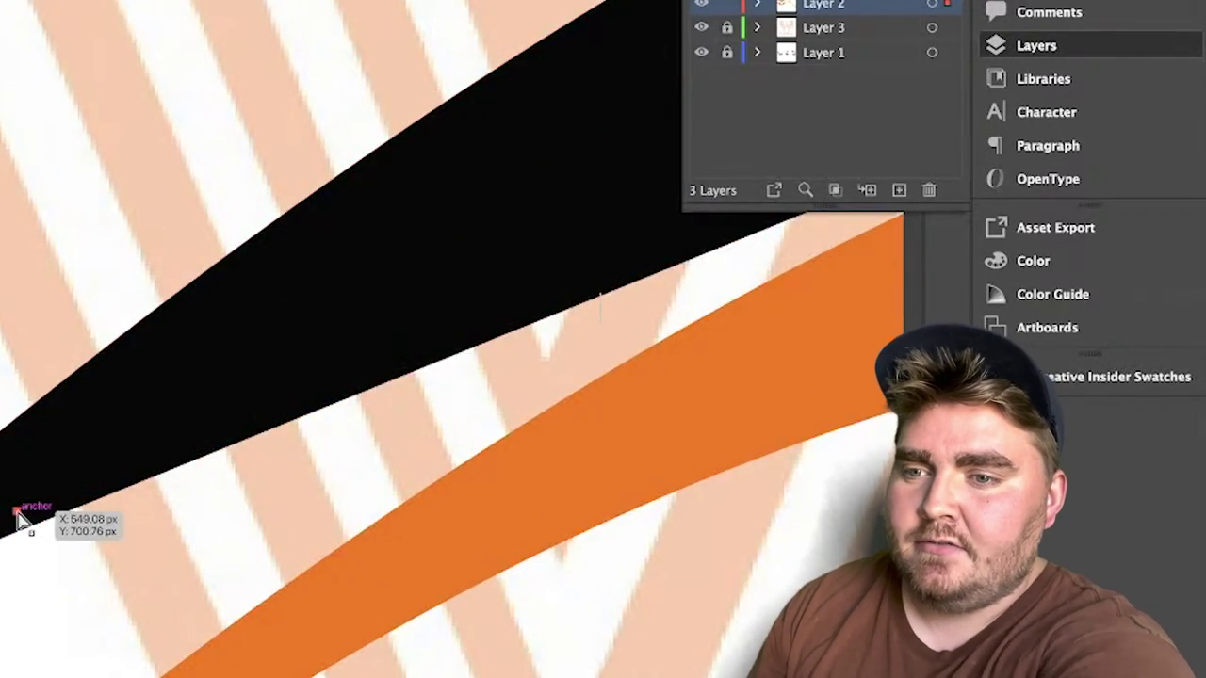
scroll(27, 498, down, 5)
scroll(186, 256, down, 4)
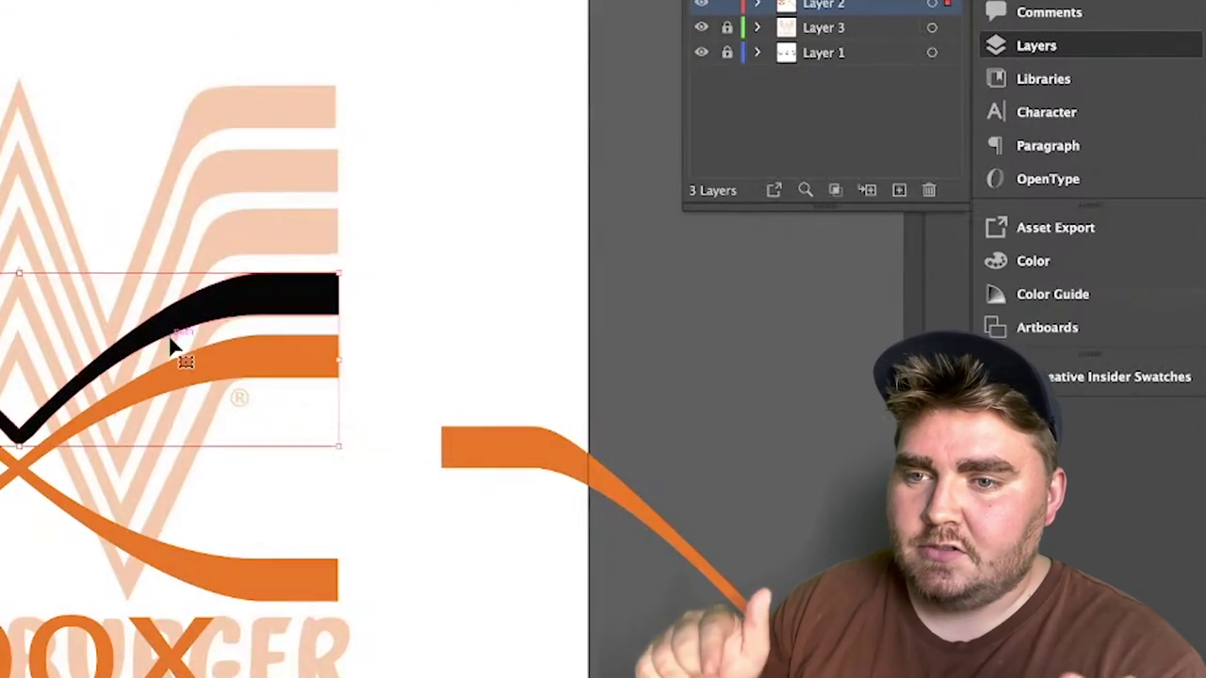
Step: Check against the Whataburger reference layer and drag the orange copies into stacked bands
click(701, 27)
scroll(474, 463, up, 5)
scroll(474, 464, down, 5)
click(701, 27)
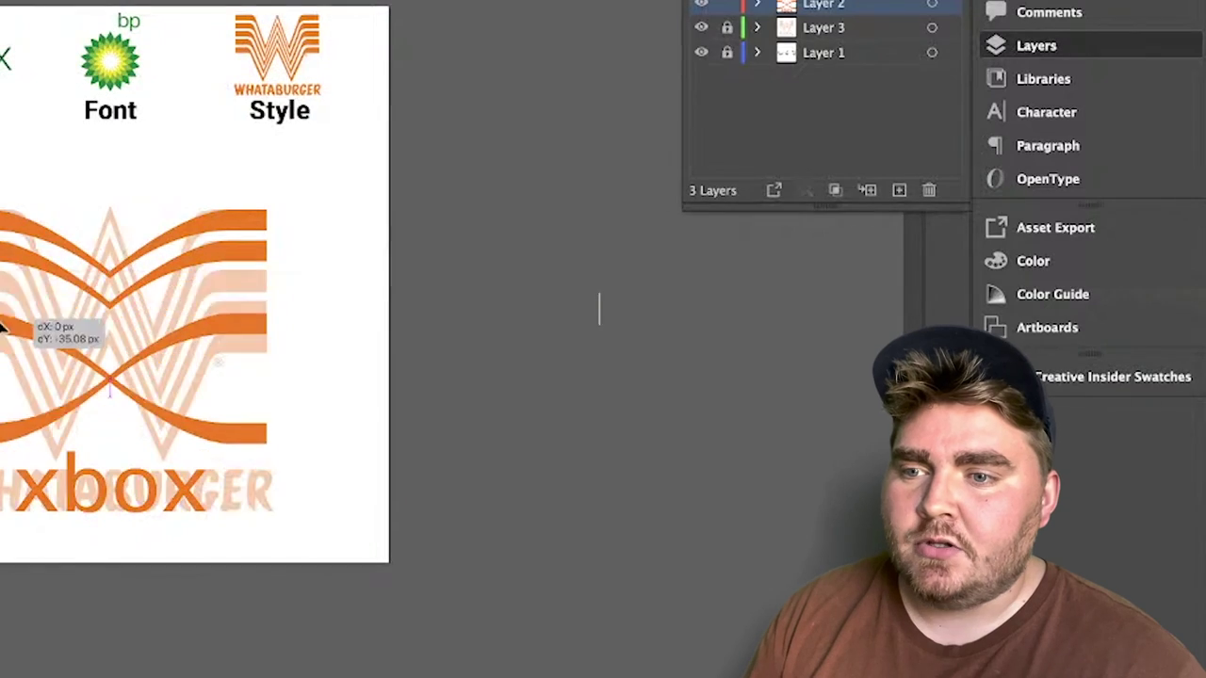
scroll(220, 282, up, 6)
scroll(484, 376, down, 3)
drag(483, 377, 116, 347)
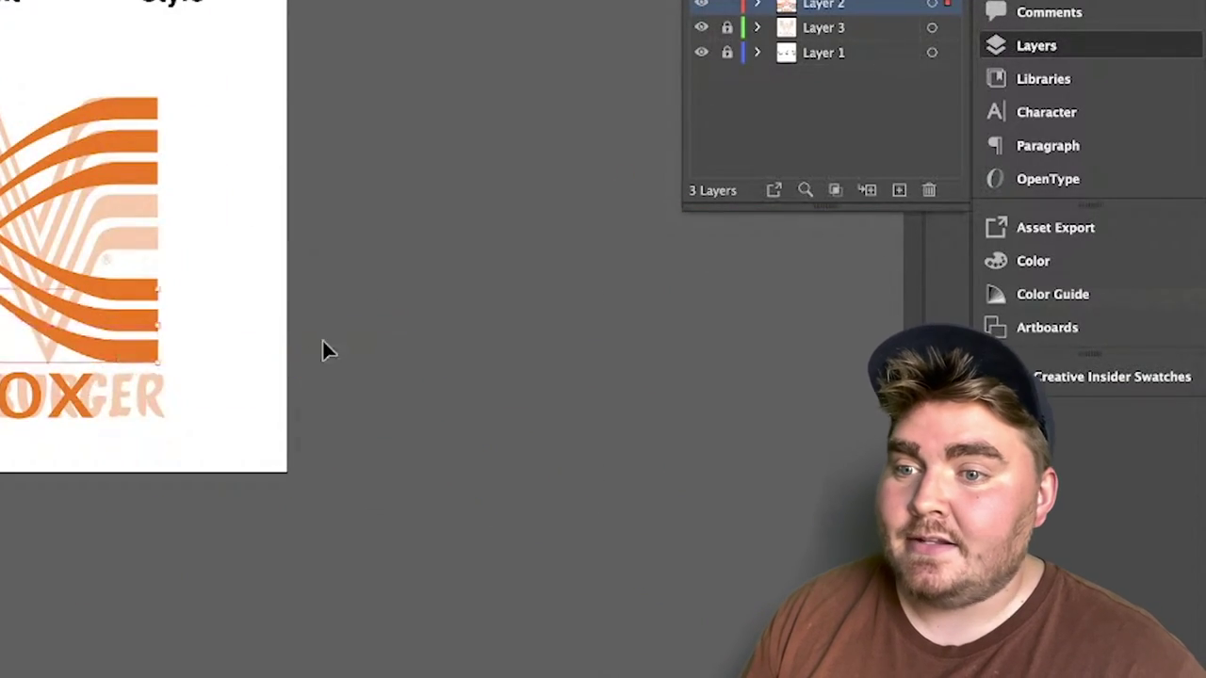
scroll(446, 223, down, 4)
drag(414, 443, 350, 423)
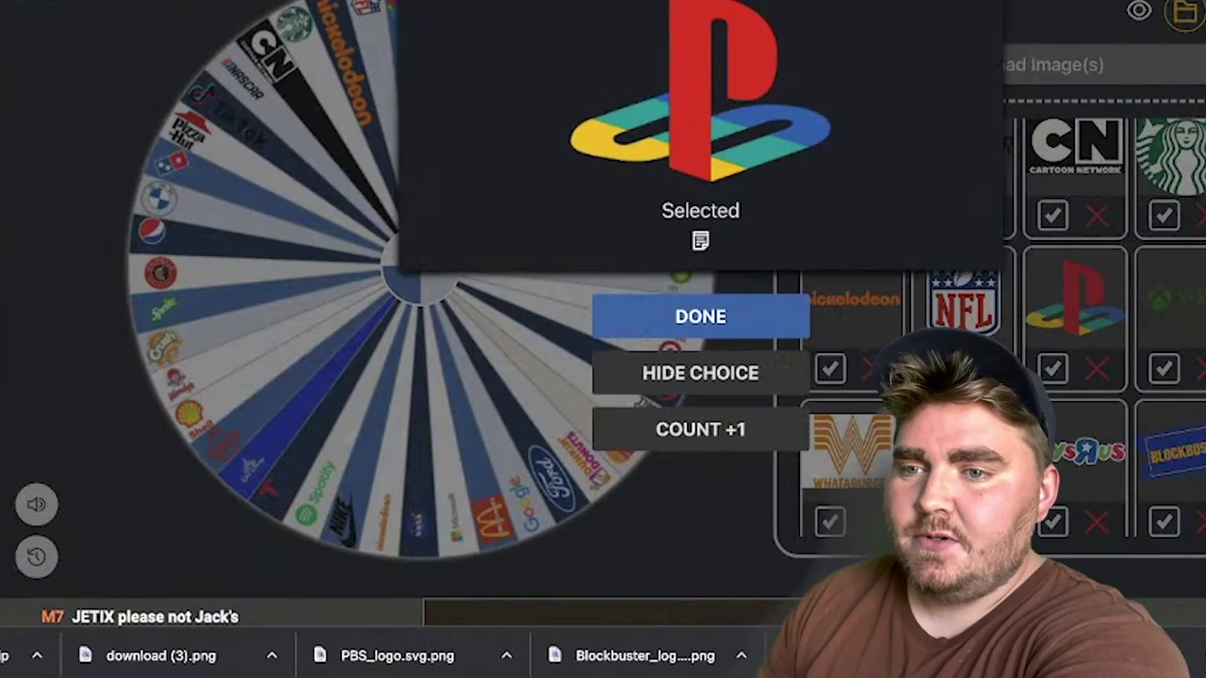
Step: Dismiss the PlayStation result, download the Nickelodeon font, and place the NASA logo in Photoshop
click(754, 320)
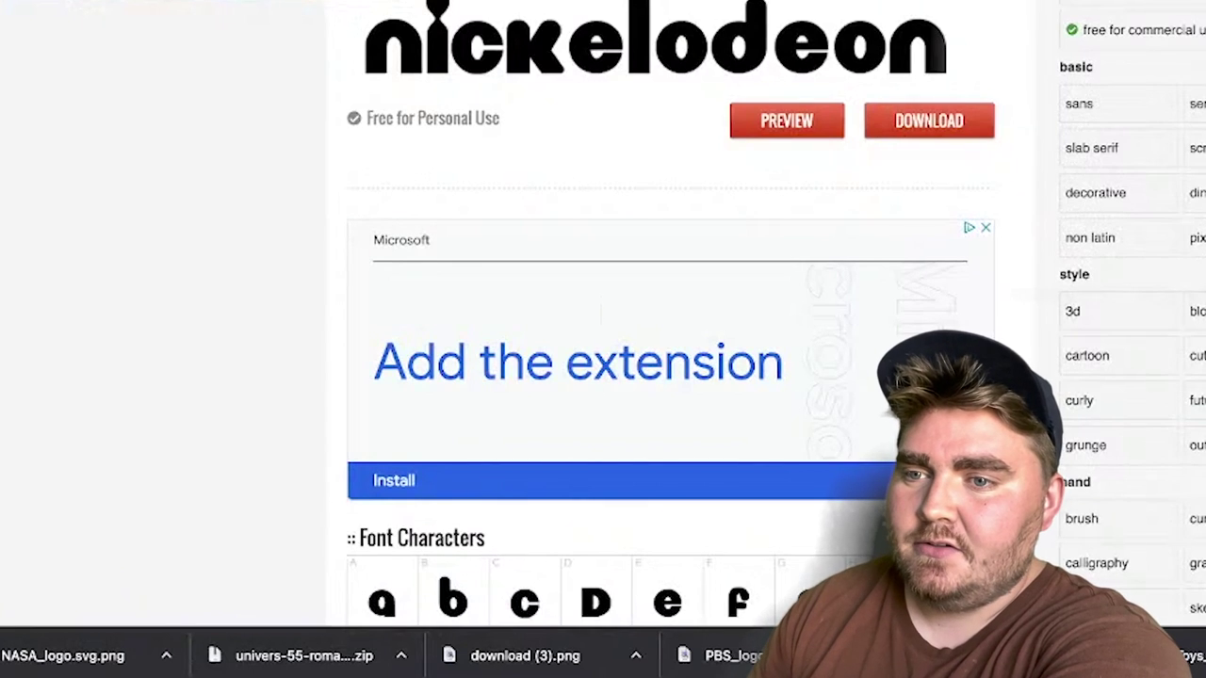
click(928, 124)
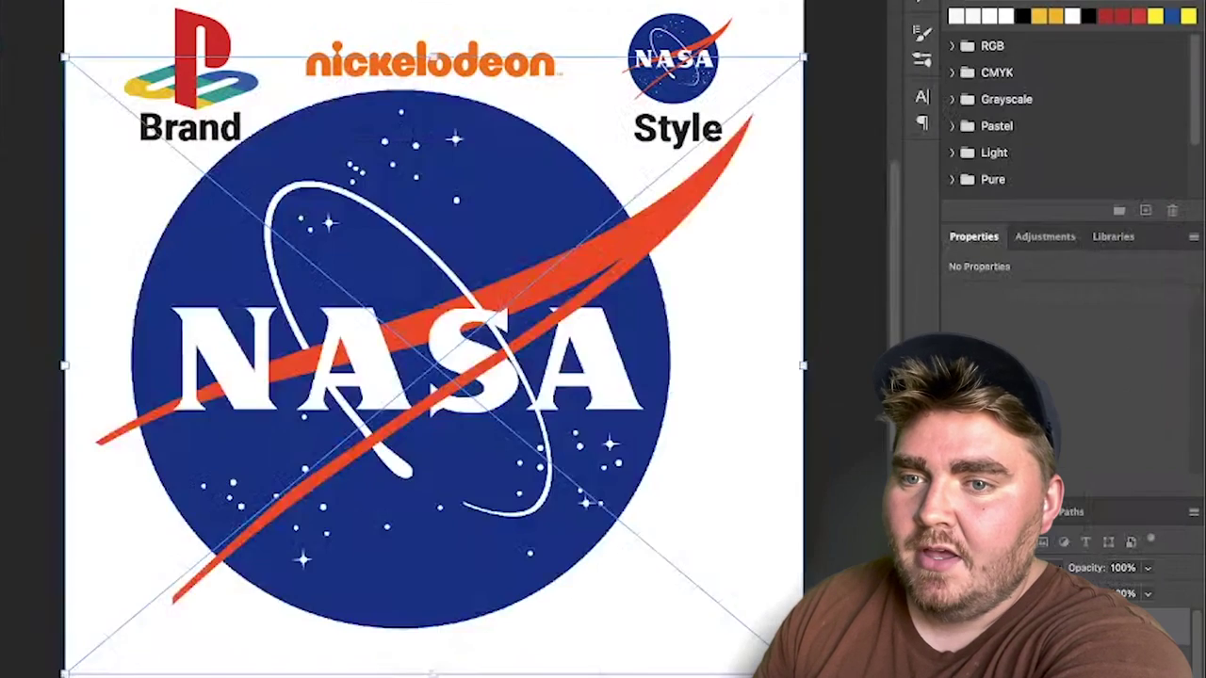
drag(452, 267, 487, 287)
key(Return)
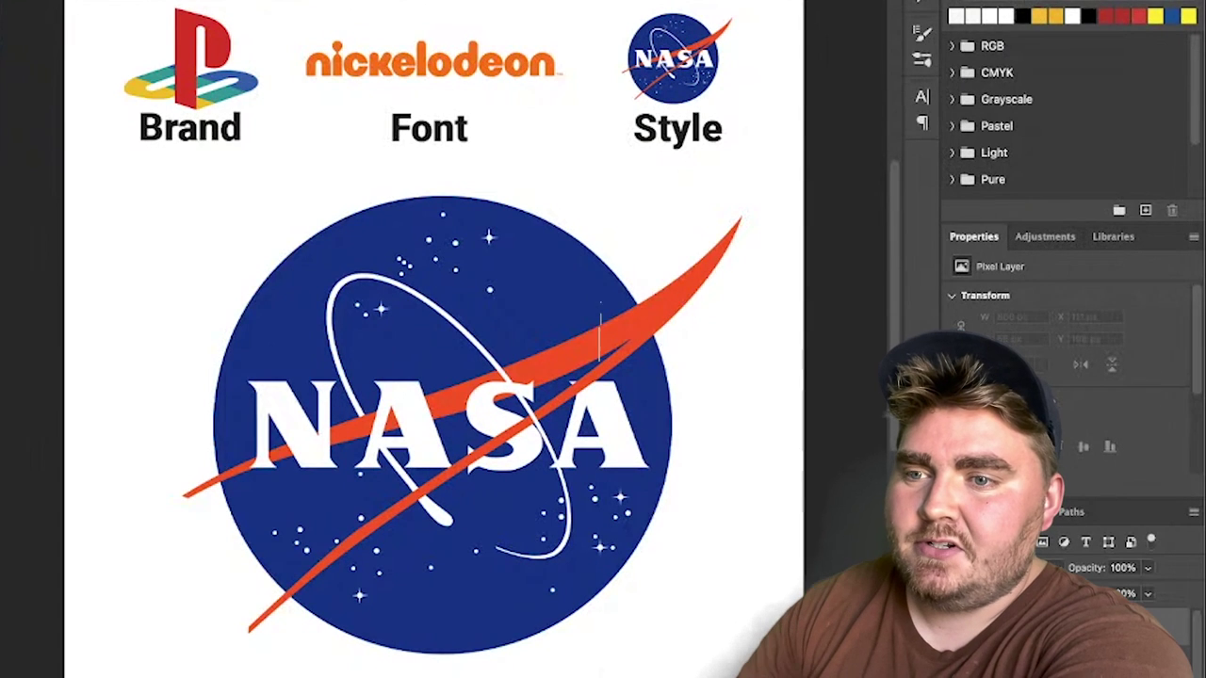
Step: Draw a red-orange curved swoosh wedge from the lower left across the insignia
click(250, 229)
click(185, 497)
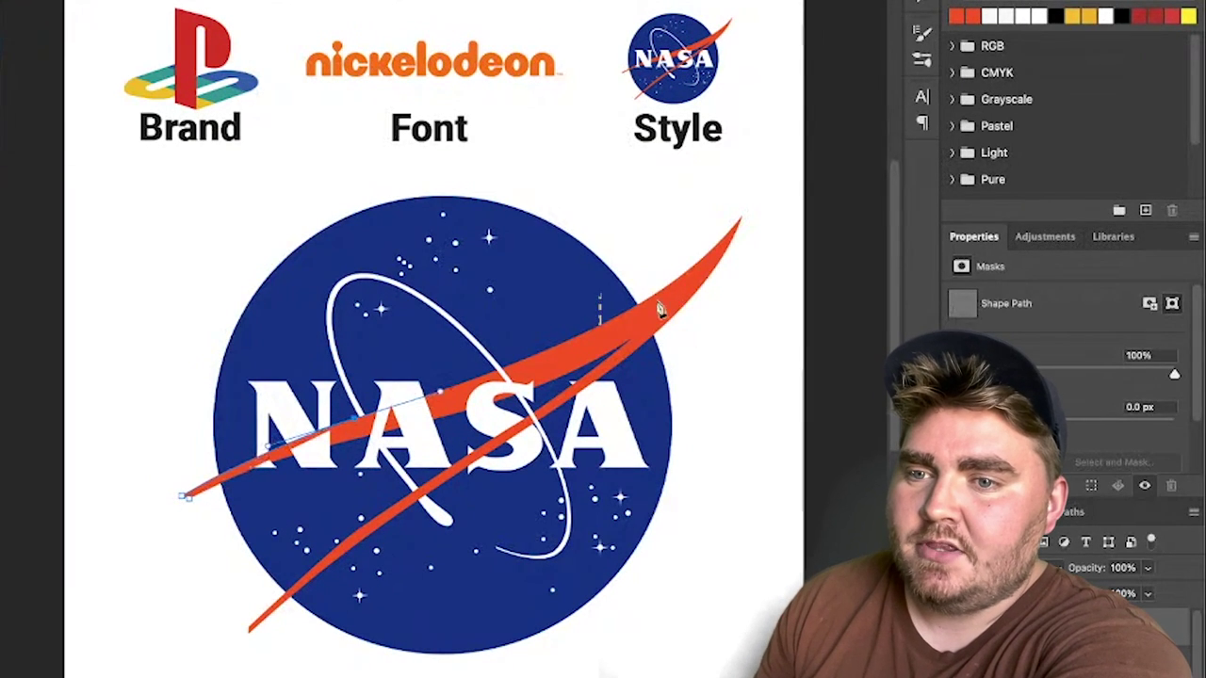
drag(808, 118, 744, 223)
mouse_move(542, 427)
mouse_down()
mouse_move(283, 565)
mouse_move(329, 511)
mouse_move(369, 424)
mouse_move(621, 417)
mouse_up()
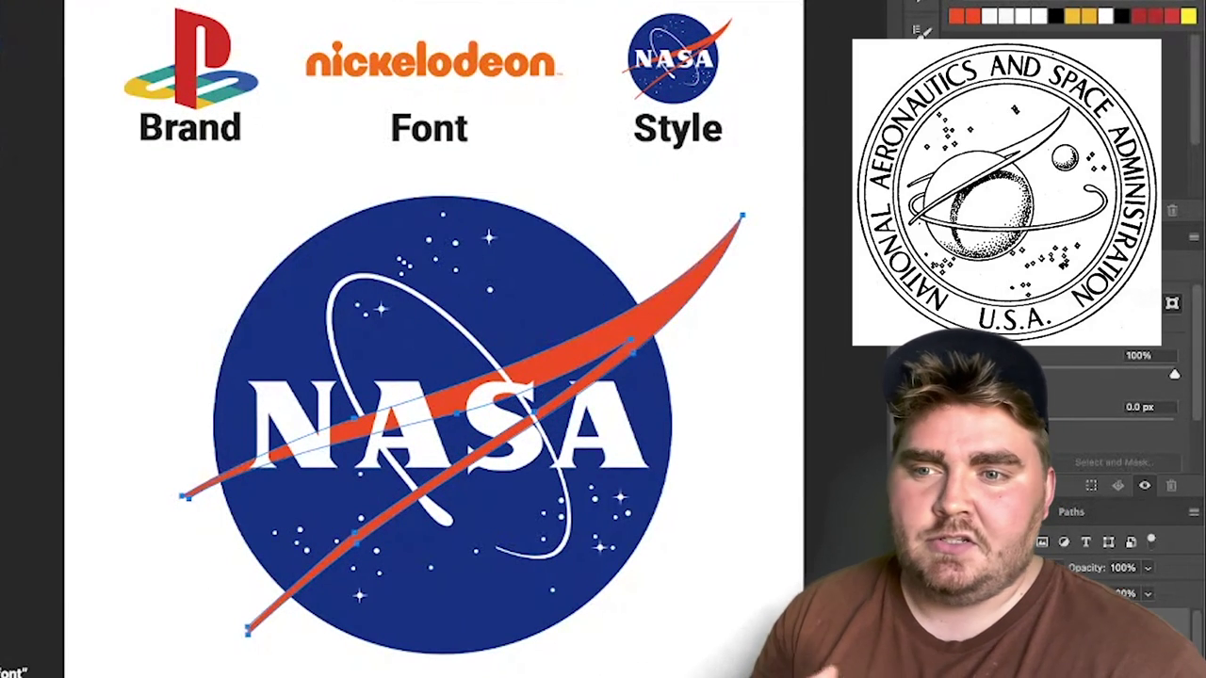
key(v)
click(718, 526)
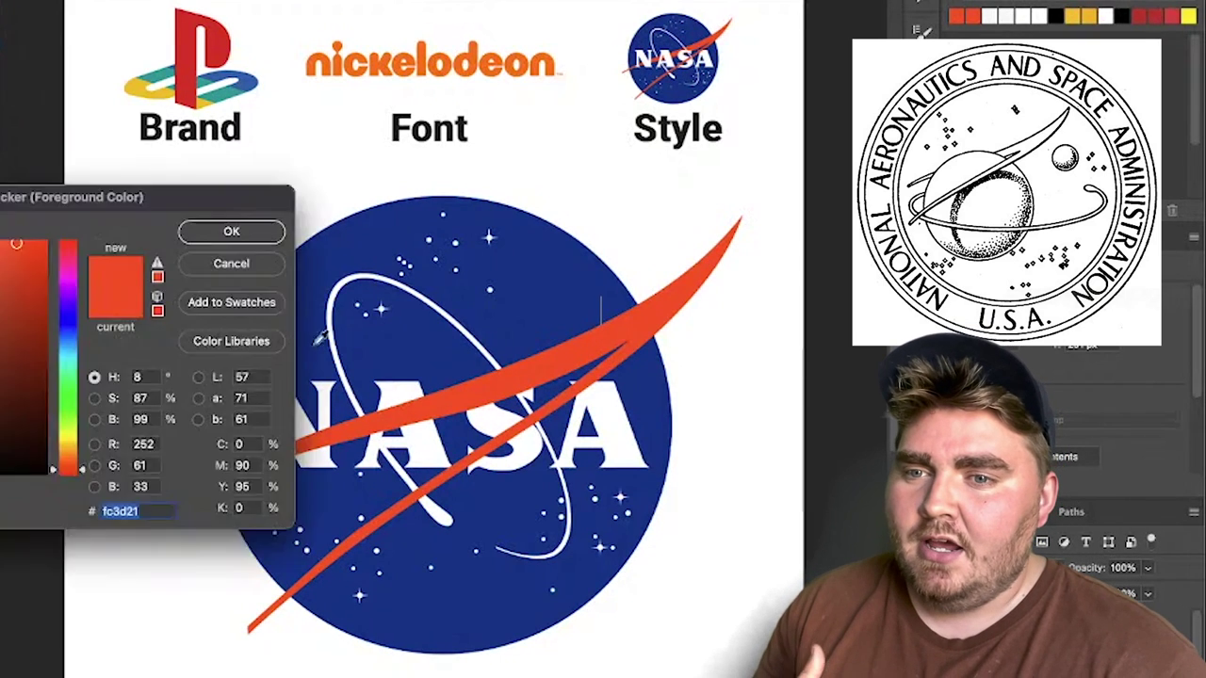
Step: Sample the circle's blue, rasterize the lettering layer, and paint over the NASA letters
click(250, 231)
click(260, 396)
click(75, 331)
mouse_move(255, 396)
mouse_down()
mouse_move(227, 459)
mouse_move(315, 372)
mouse_move(351, 476)
mouse_up()
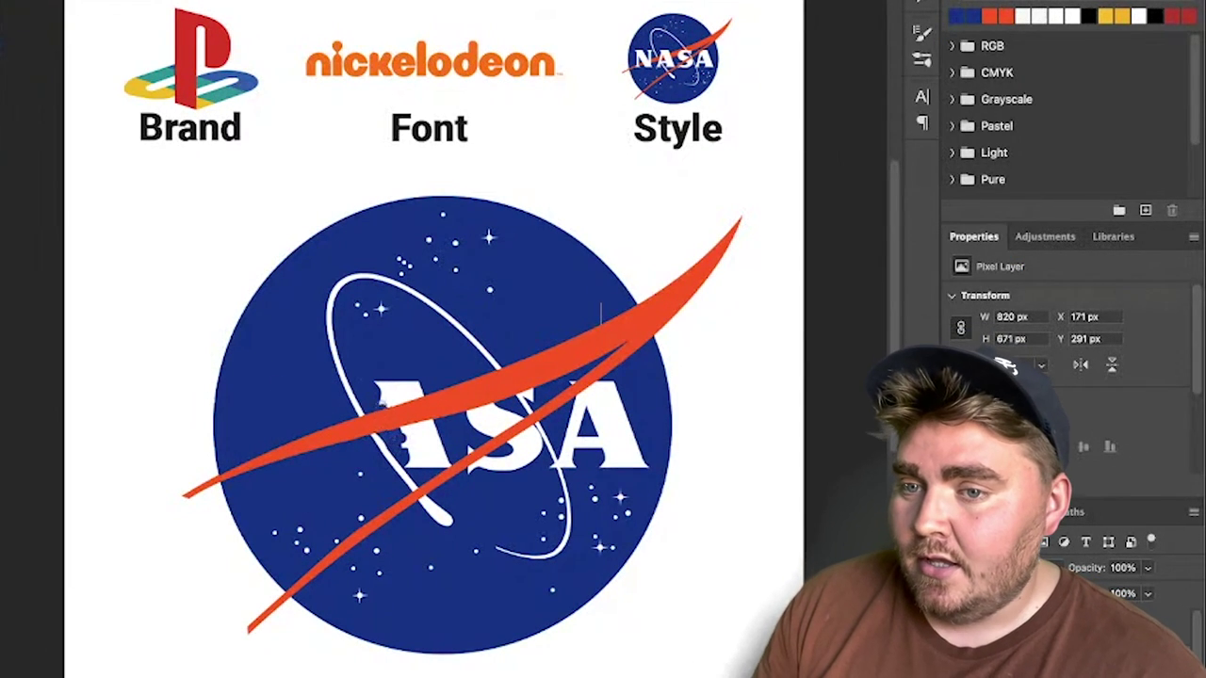
mouse_move(415, 454)
mouse_down()
mouse_move(434, 407)
mouse_move(495, 414)
mouse_up()
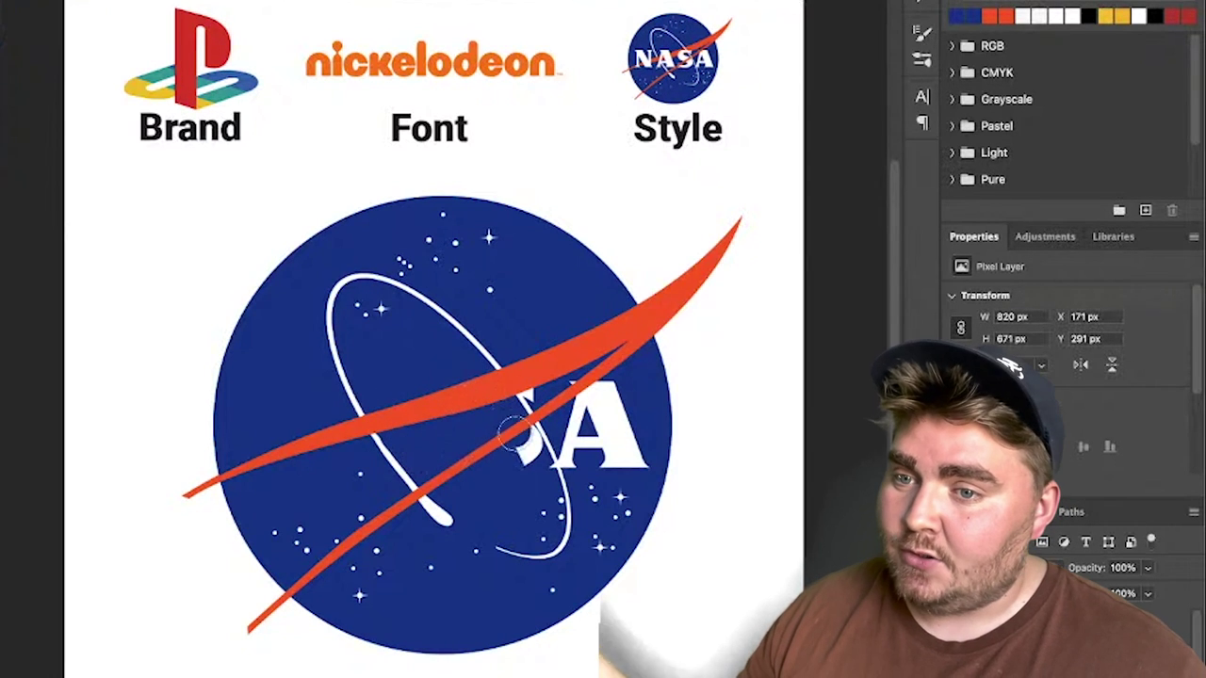
drag(626, 322, 575, 457)
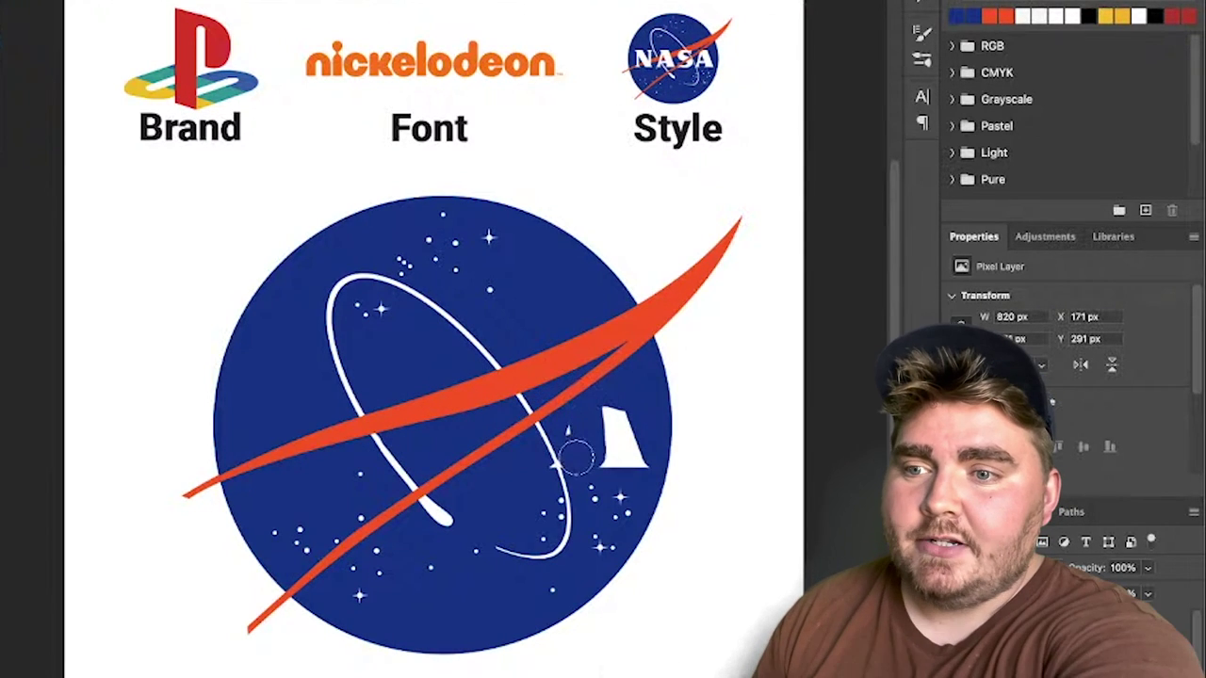
scroll(424, 391, up, 5)
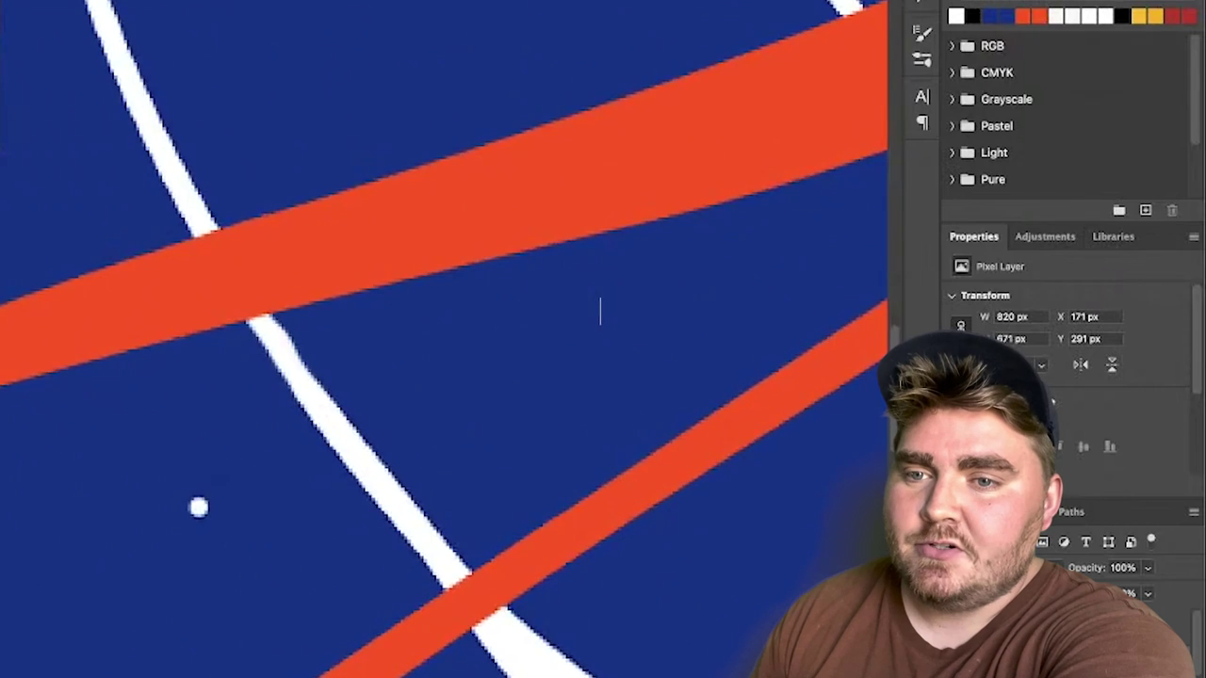
scroll(449, 385, down, 5)
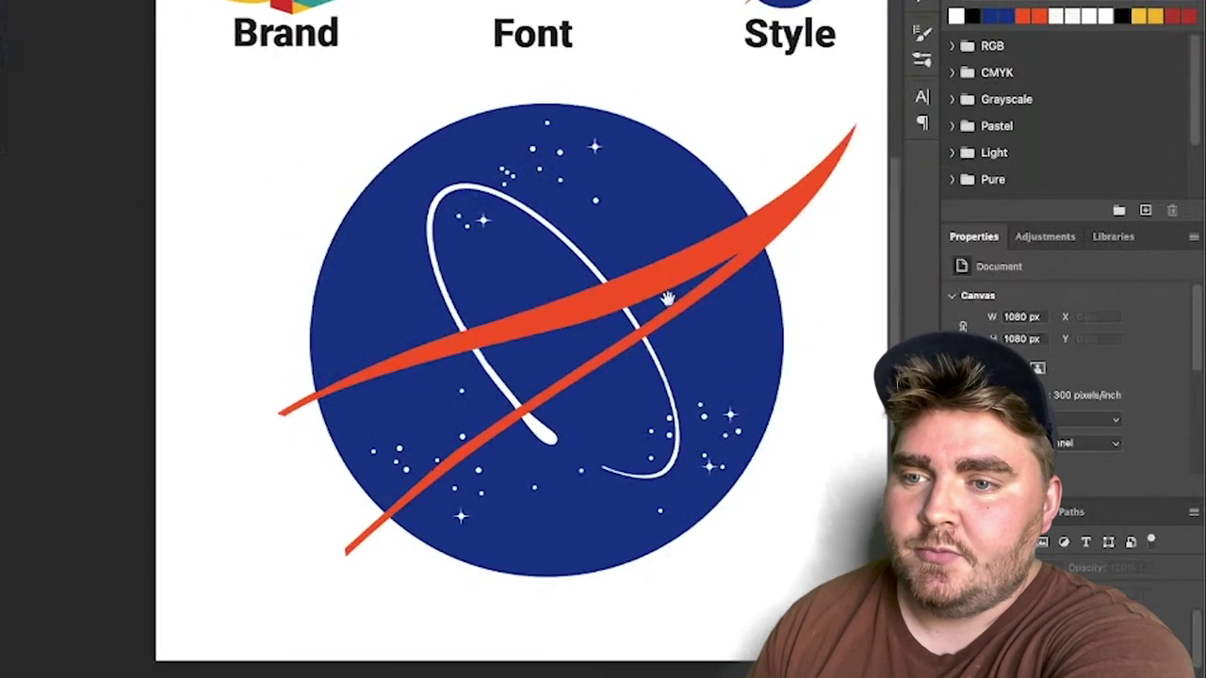
click(942, 603)
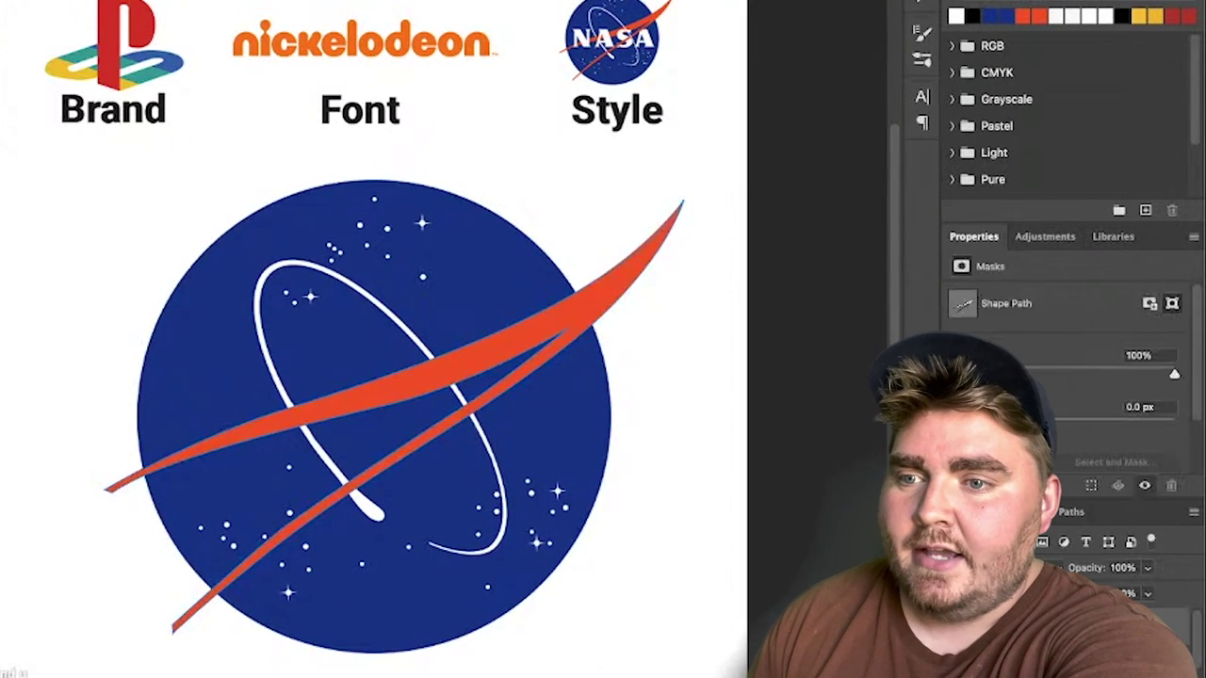
Step: Add the word playstation on the insignia and set it in the nickelodeon font
key(t)
drag(151, 357, 435, 441)
text(play)
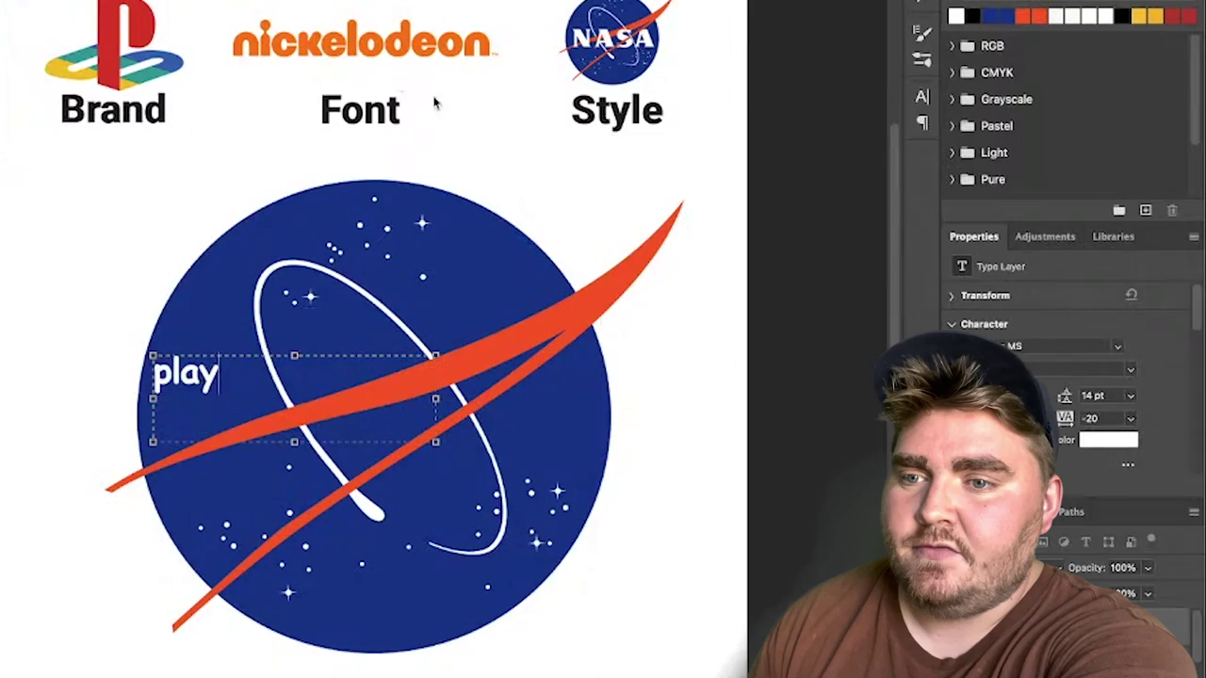
key(super+a)
click(921, 97)
click(772, 123)
text(nick)
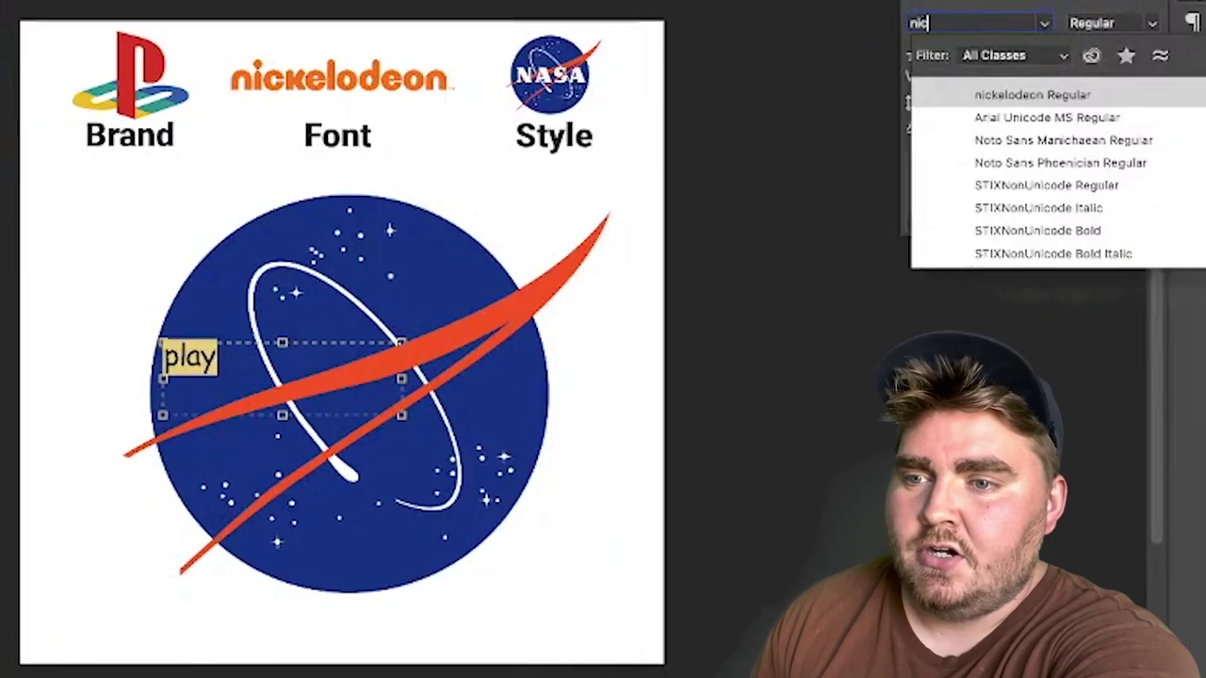
key(Return)
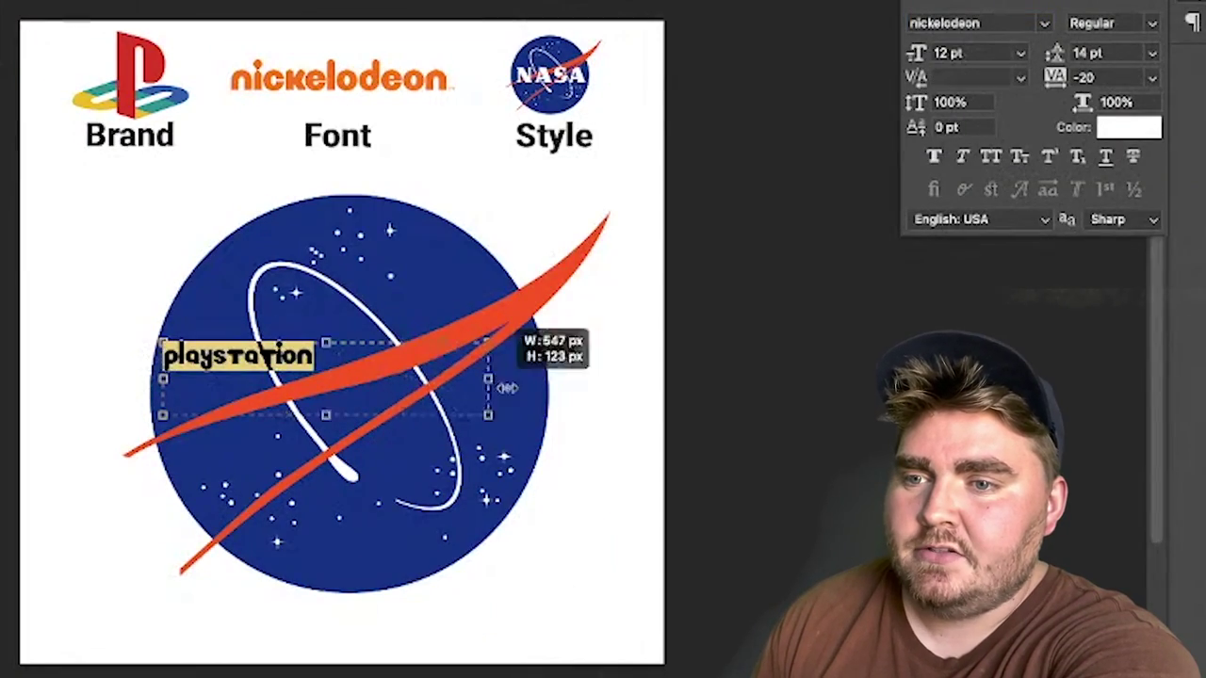
Step: Enlarge the playstation text to 29 pt and nudge it slightly left and down
drag(498, 339, 552, 341)
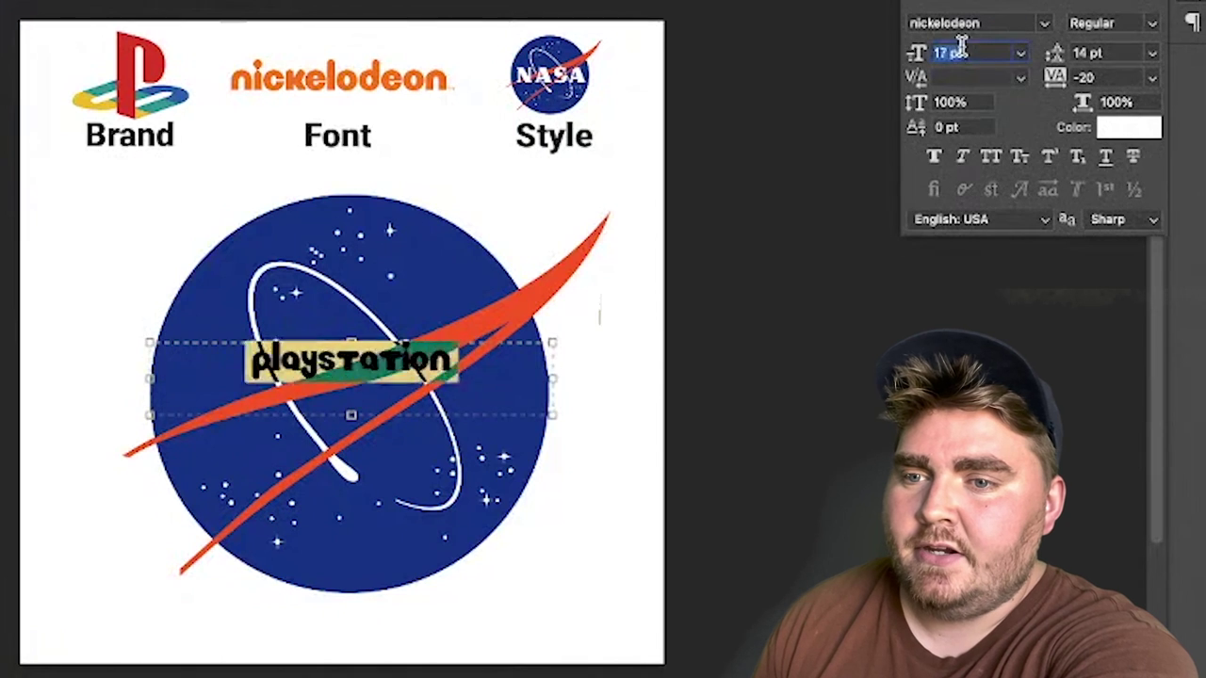
text(29)
key(Return)
drag(432, 376, 436, 394)
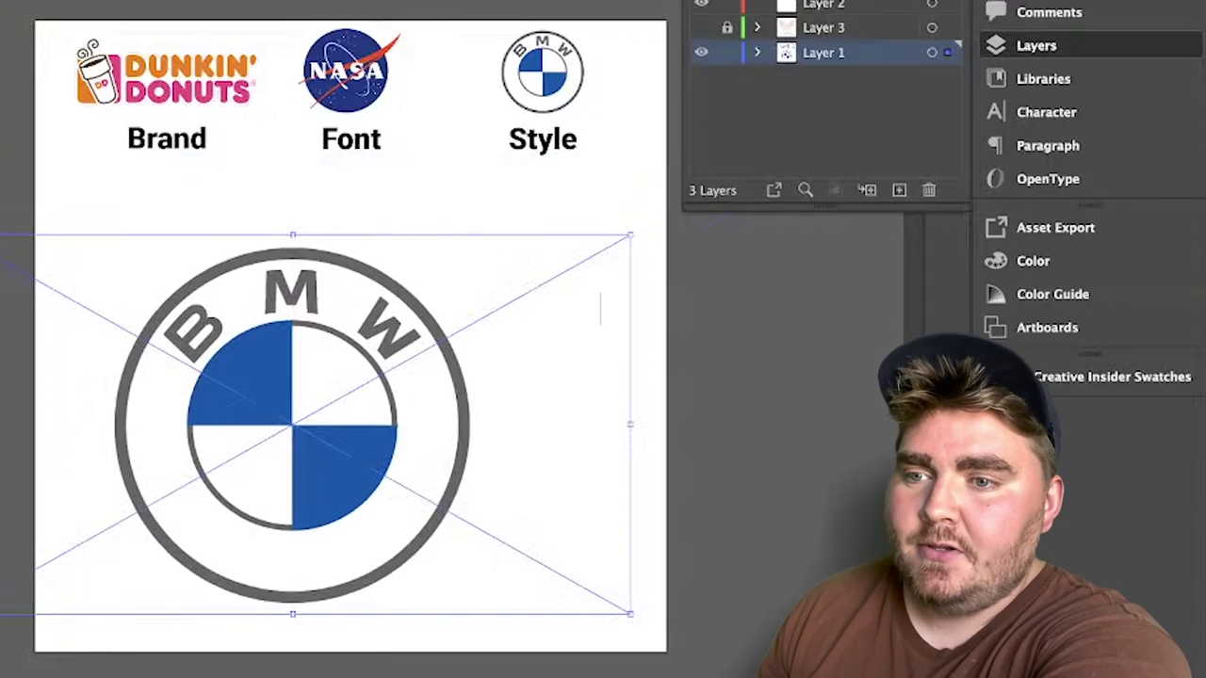
Step: Trace the BMW roundel image in Color mode and preview the result
drag(733, 377, 627, 146)
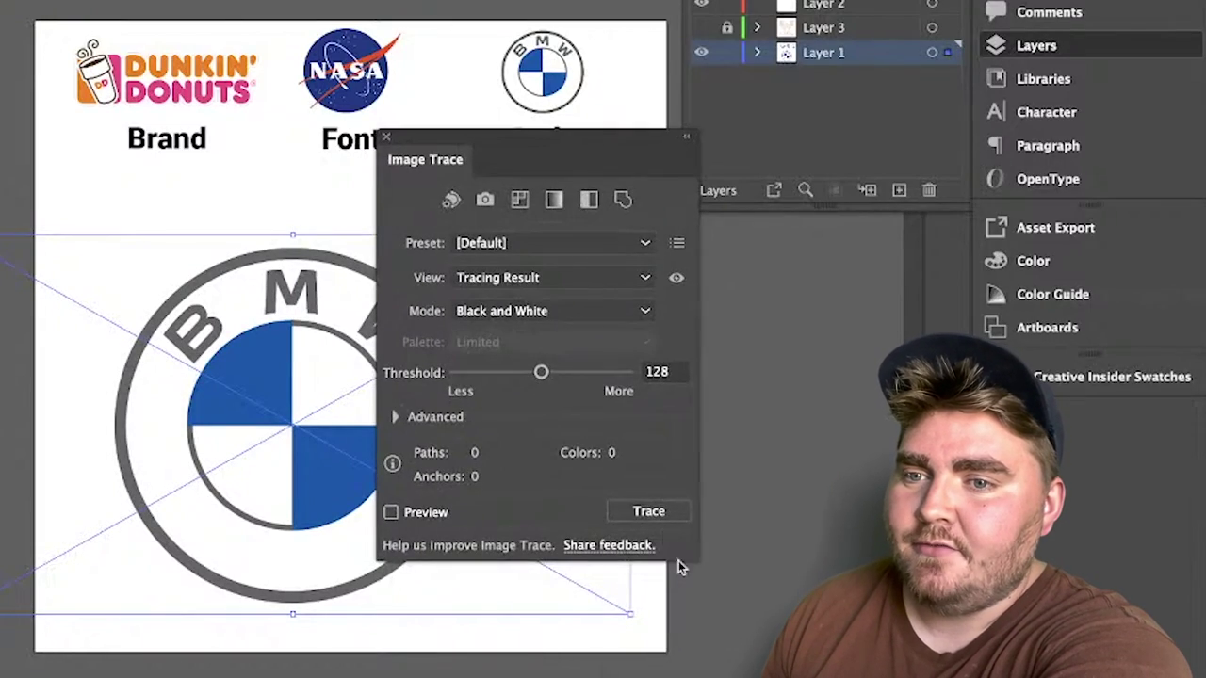
click(605, 309)
click(566, 337)
click(631, 509)
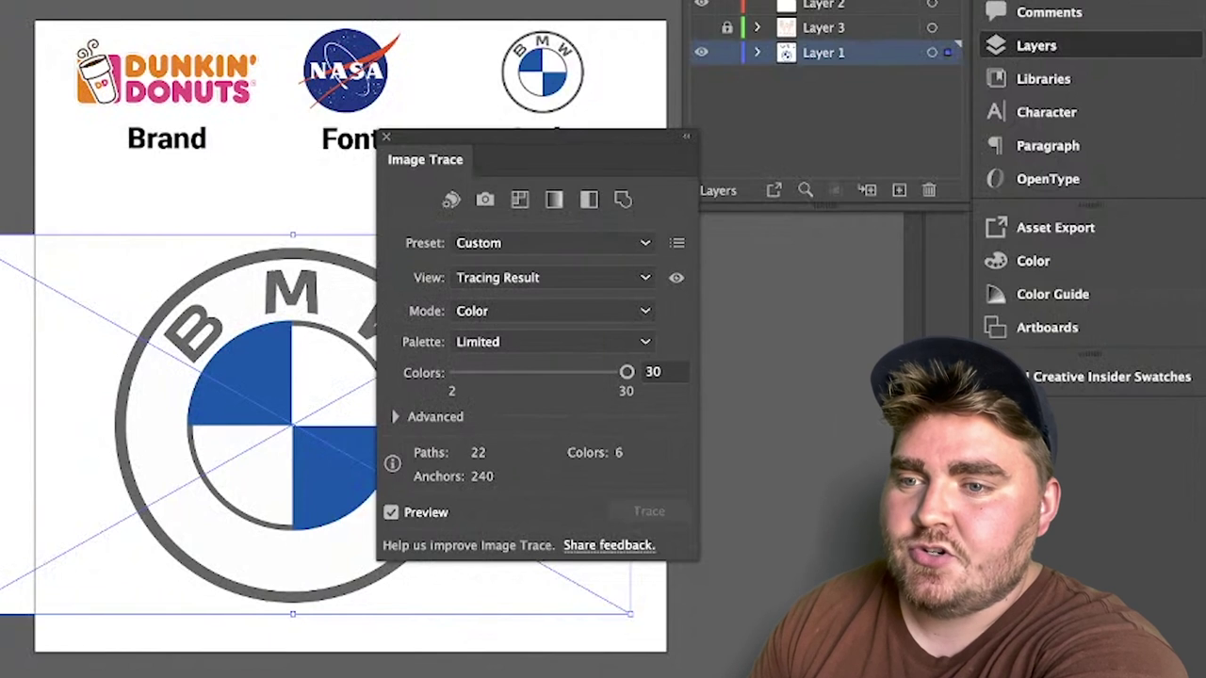
Step: Inside the traced group, draw a grey circle over the inner ring and send it behind the artwork
key(super+Tab)
key(super+Tab)
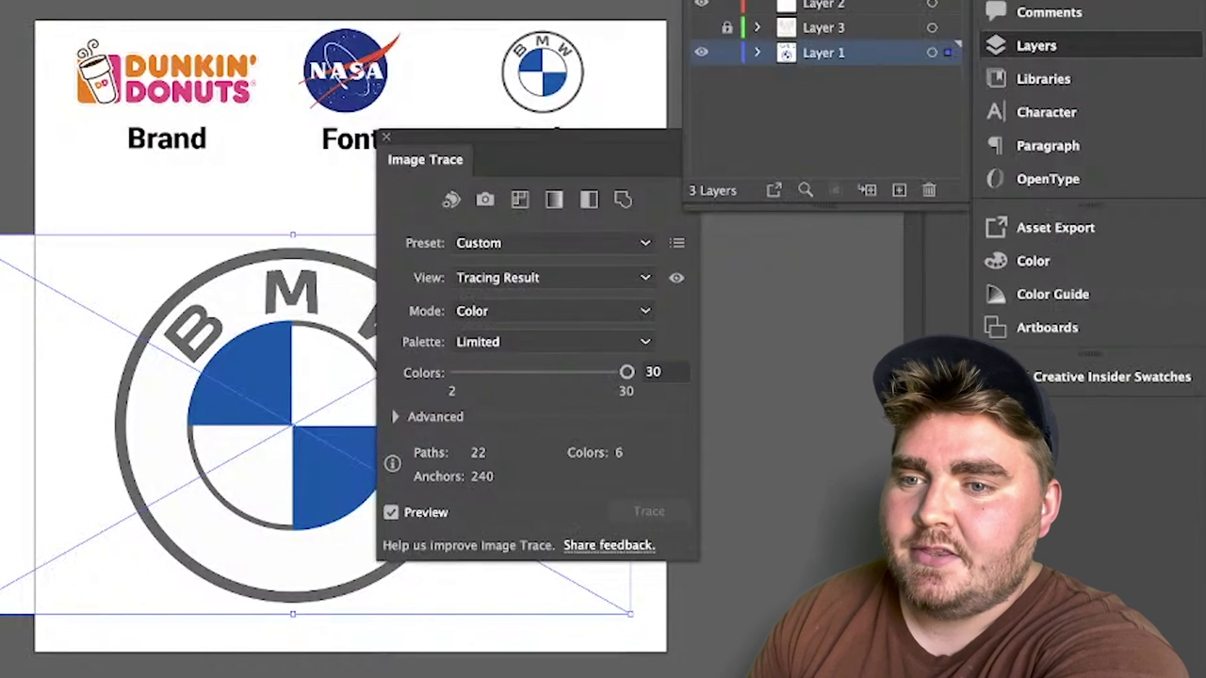
double_click(530, 297)
mouse_move(292, 310)
mouse_down()
mouse_move(506, 512)
mouse_move(493, 379)
mouse_up()
key(super+shift+bracketleft)
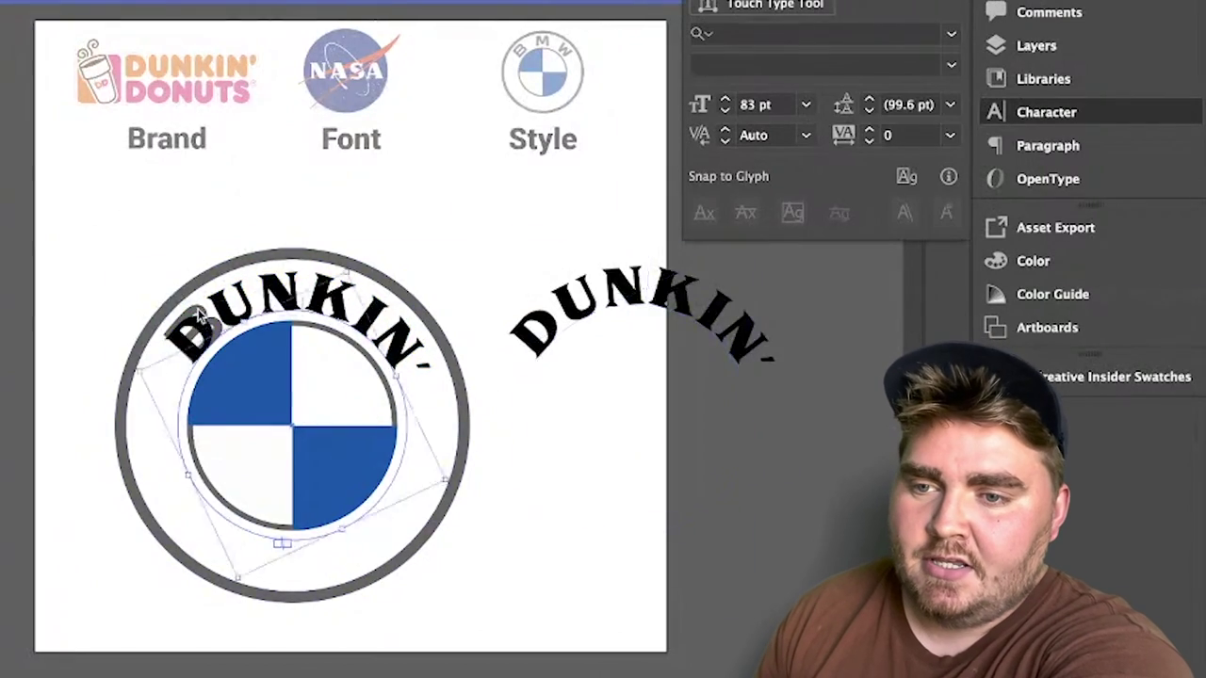
Step: Drag the duplicated DUNKIN' arc onto the roundel's top edge, then dismiss the Ford wheel result
drag(647, 322, 329, 302)
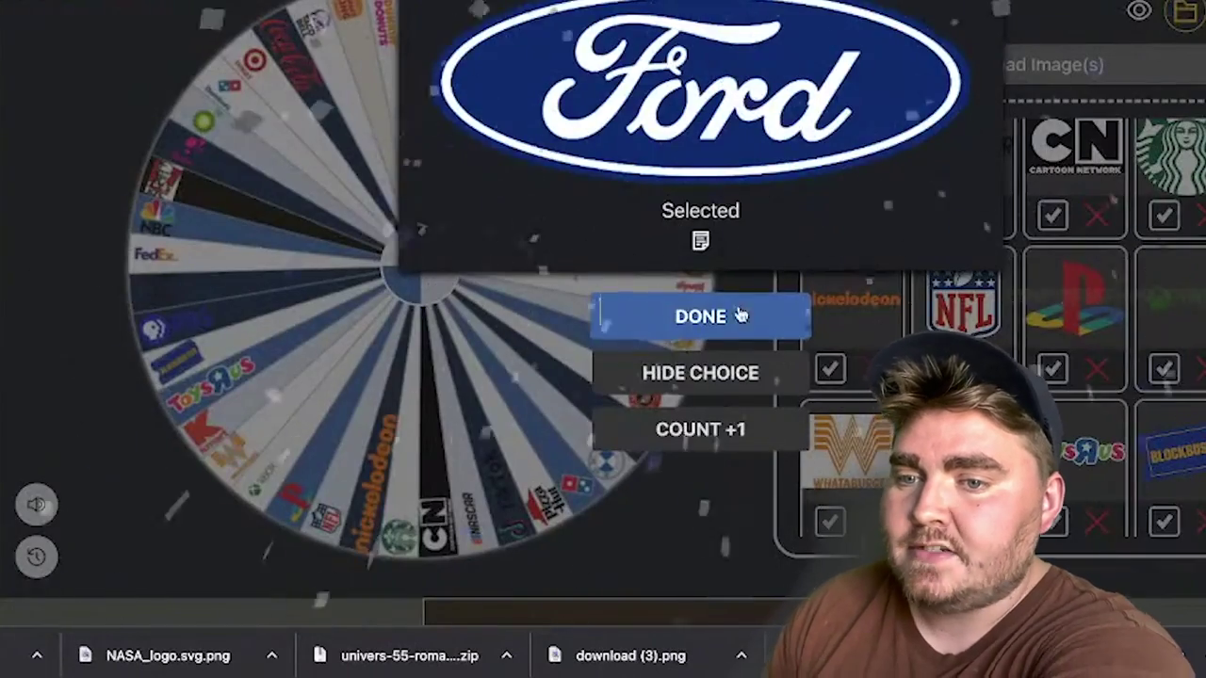
click(739, 315)
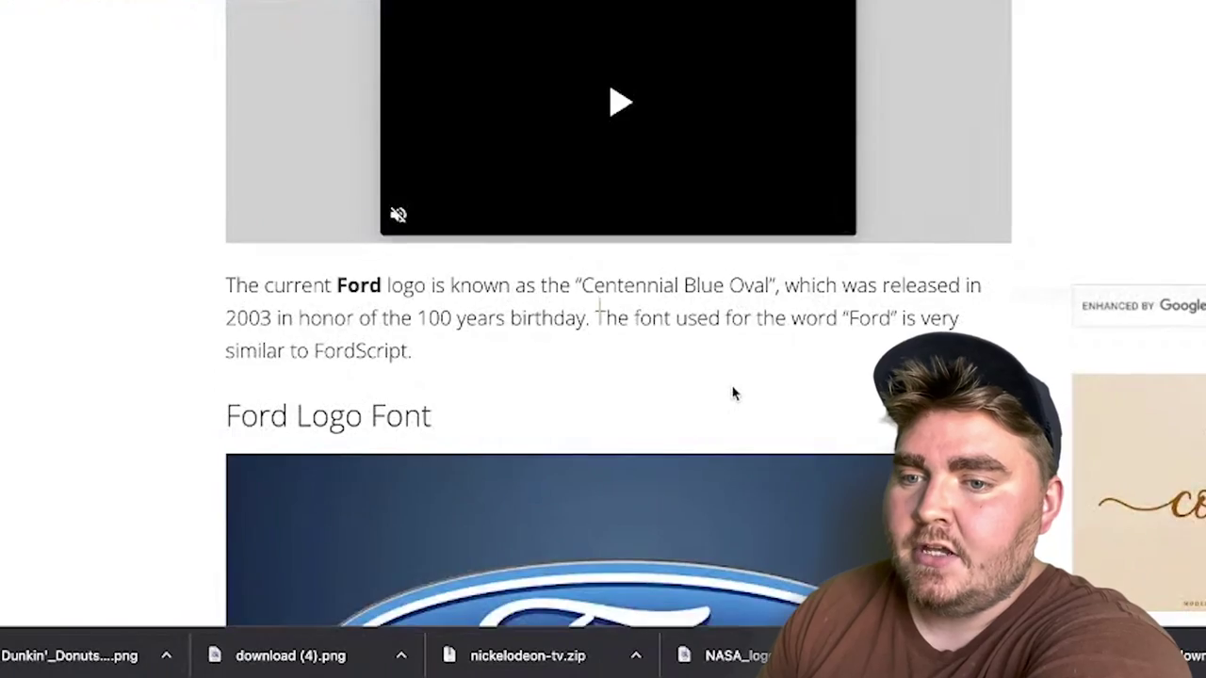
scroll(733, 394, down, 5)
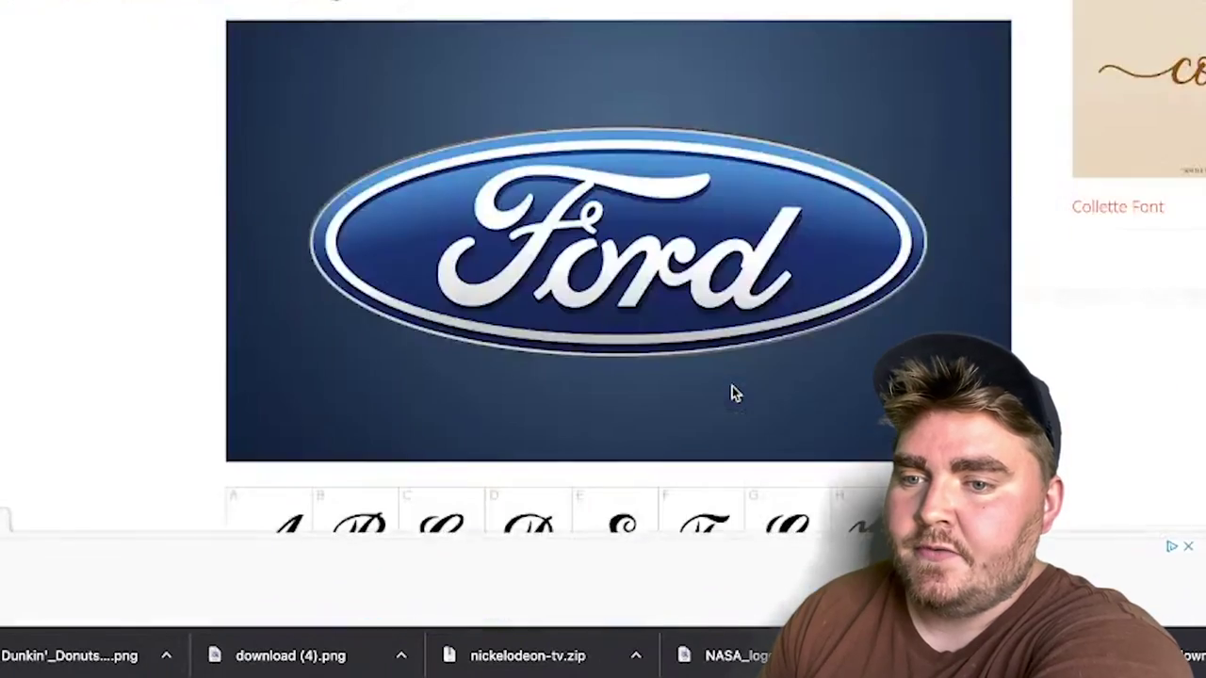
scroll(733, 394, down, 5)
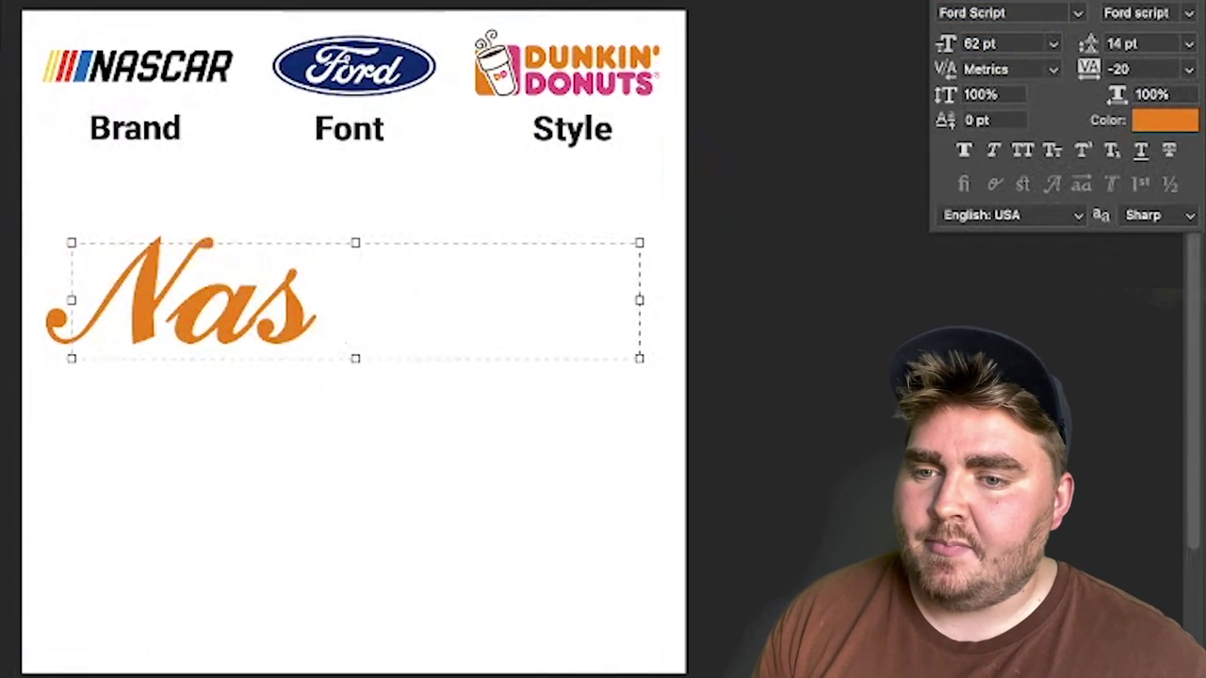
Step: Move the pink Car line into place beneath the orange Nas
drag(324, 441, 496, 440)
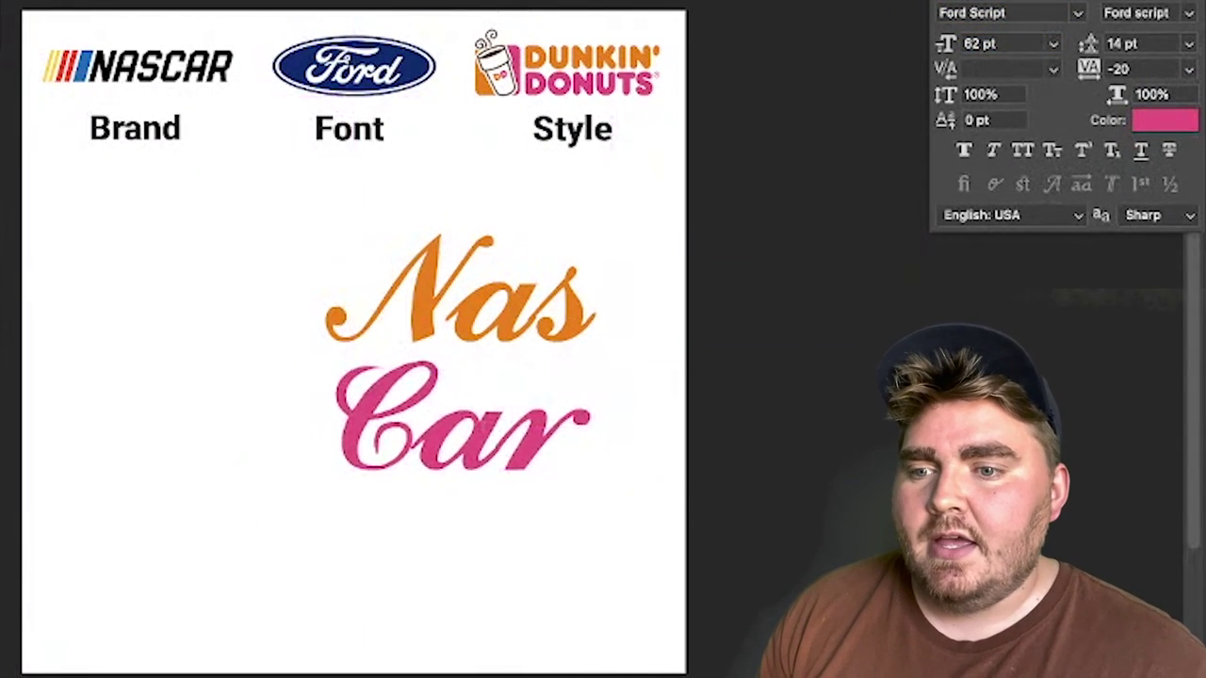